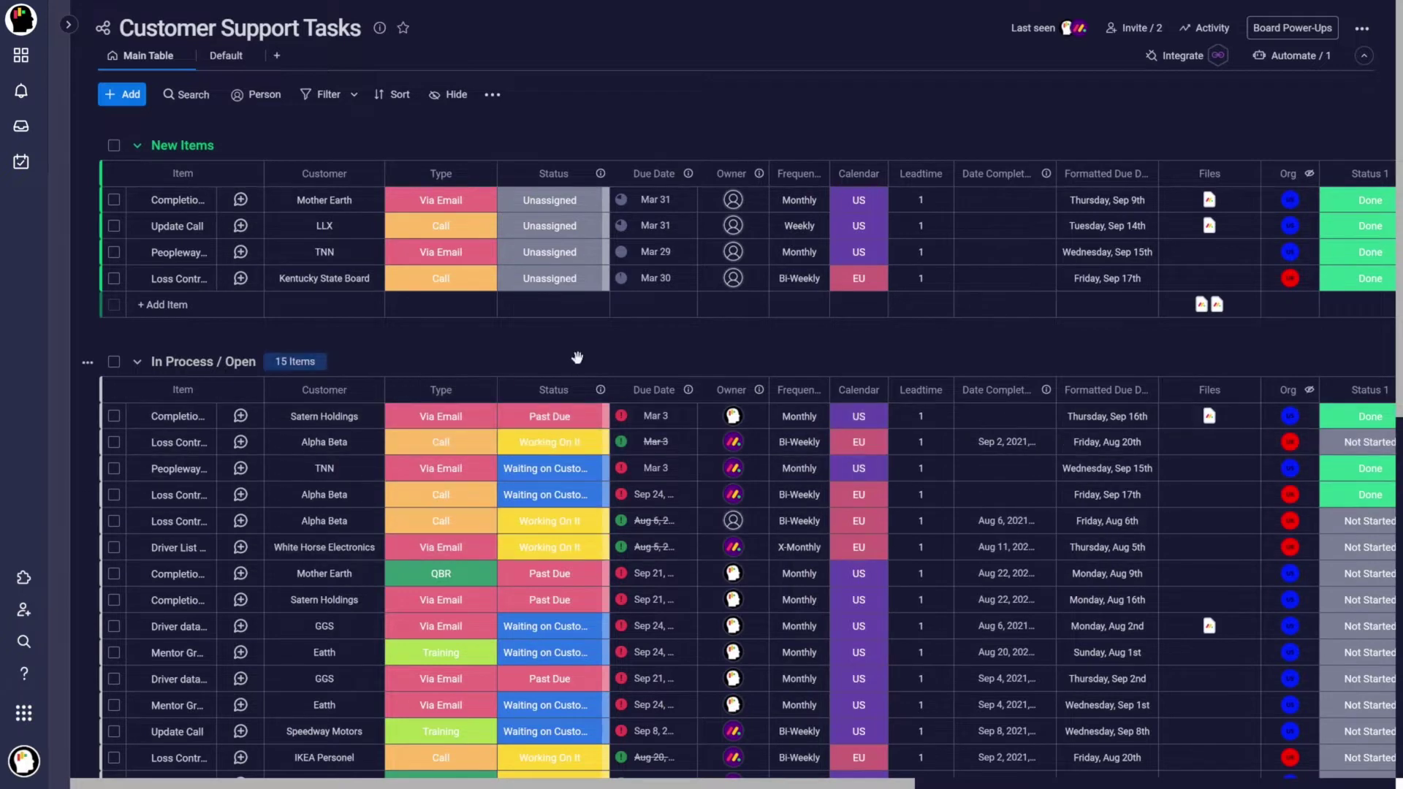
- Scroll the board and inspect the LLX customer cell without changing it
scroll(578, 351, down, 5)
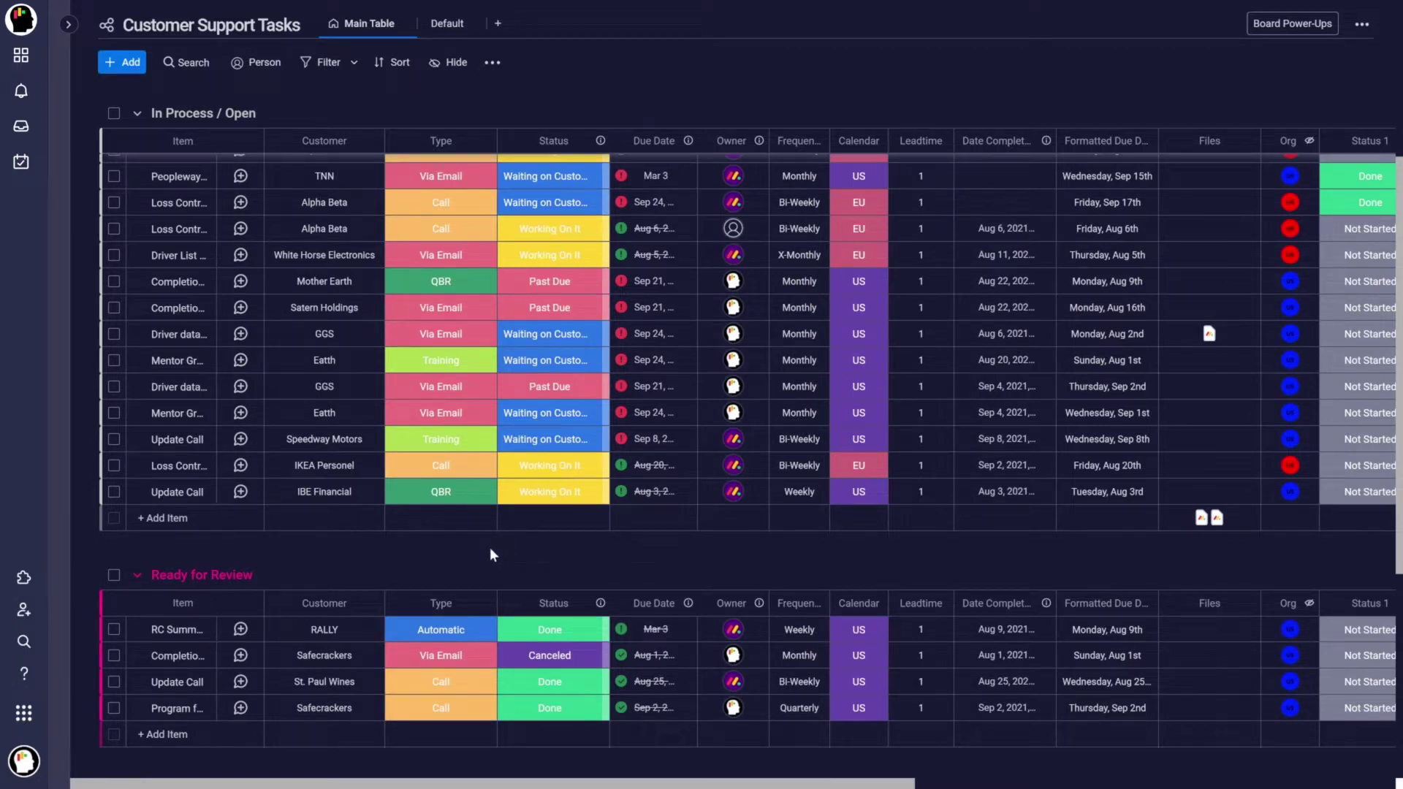
scroll(490, 546, down, 5)
scroll(489, 547, up, 1)
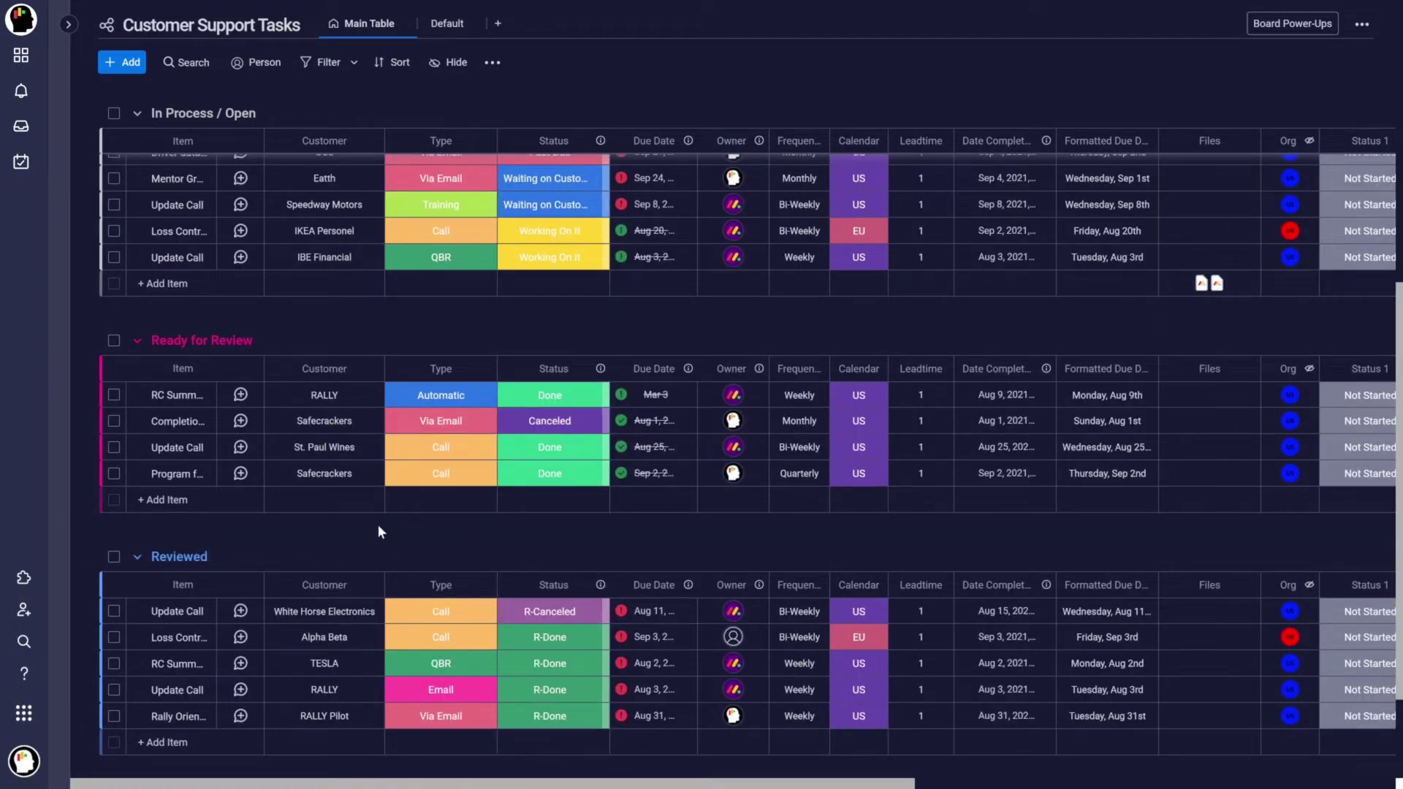
scroll(377, 524, up, 7)
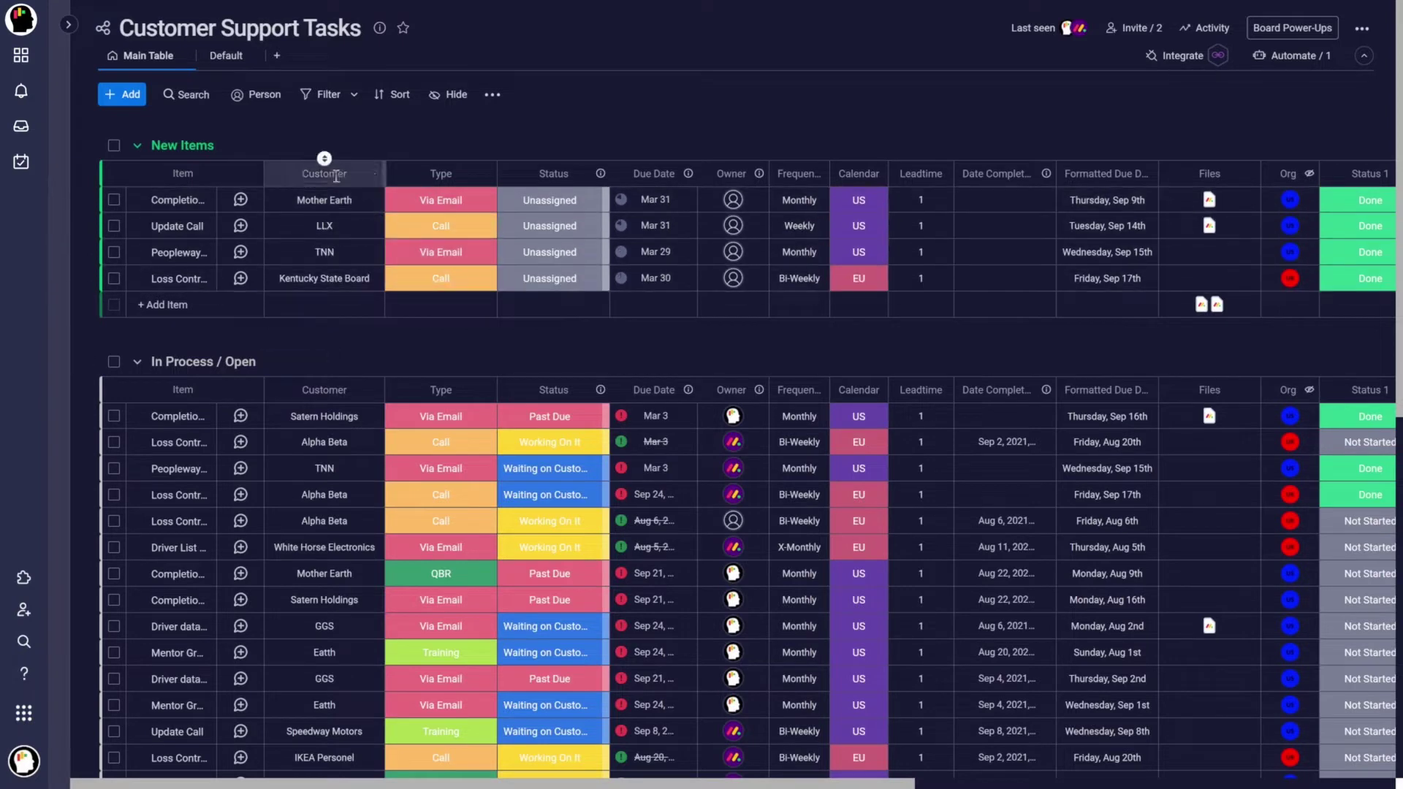
click(340, 233)
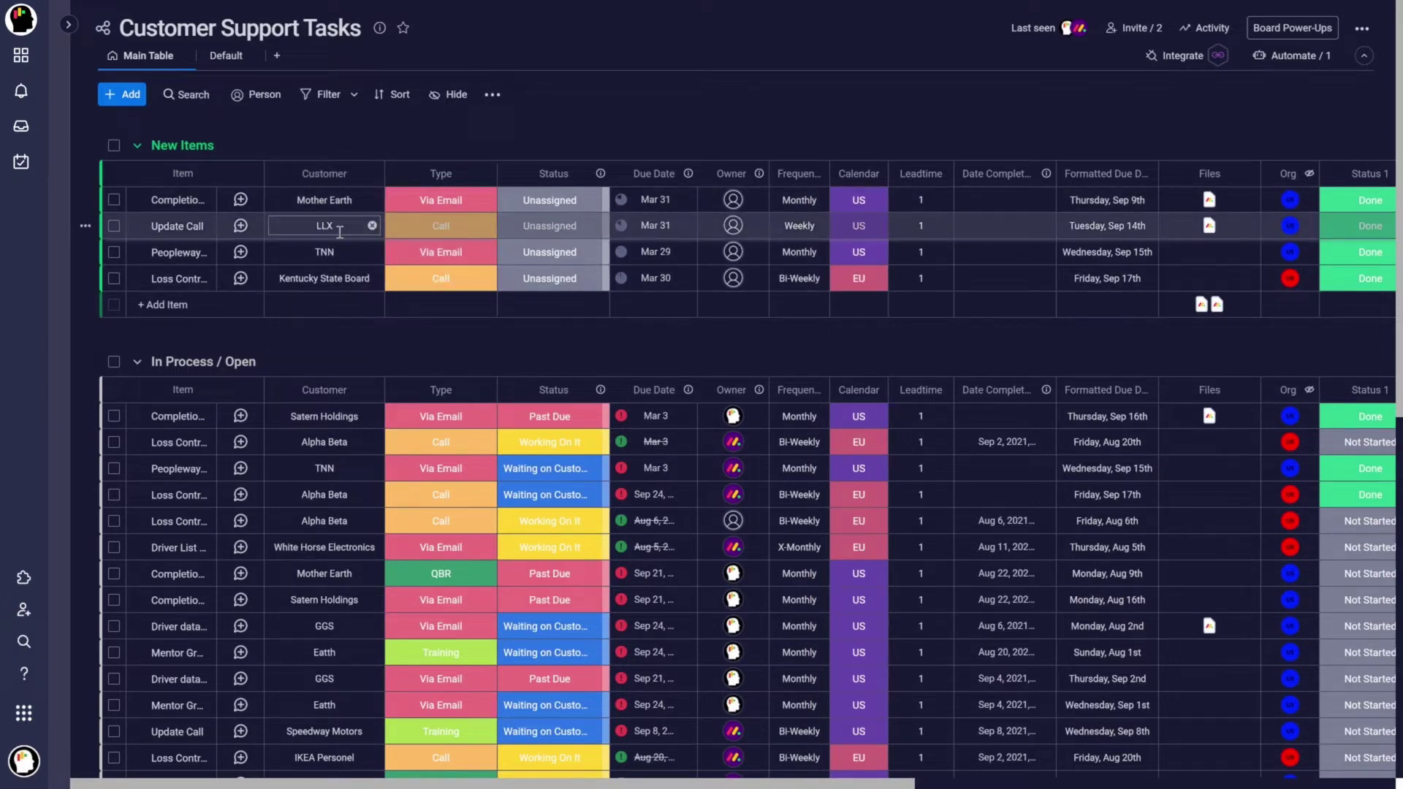
click(443, 307)
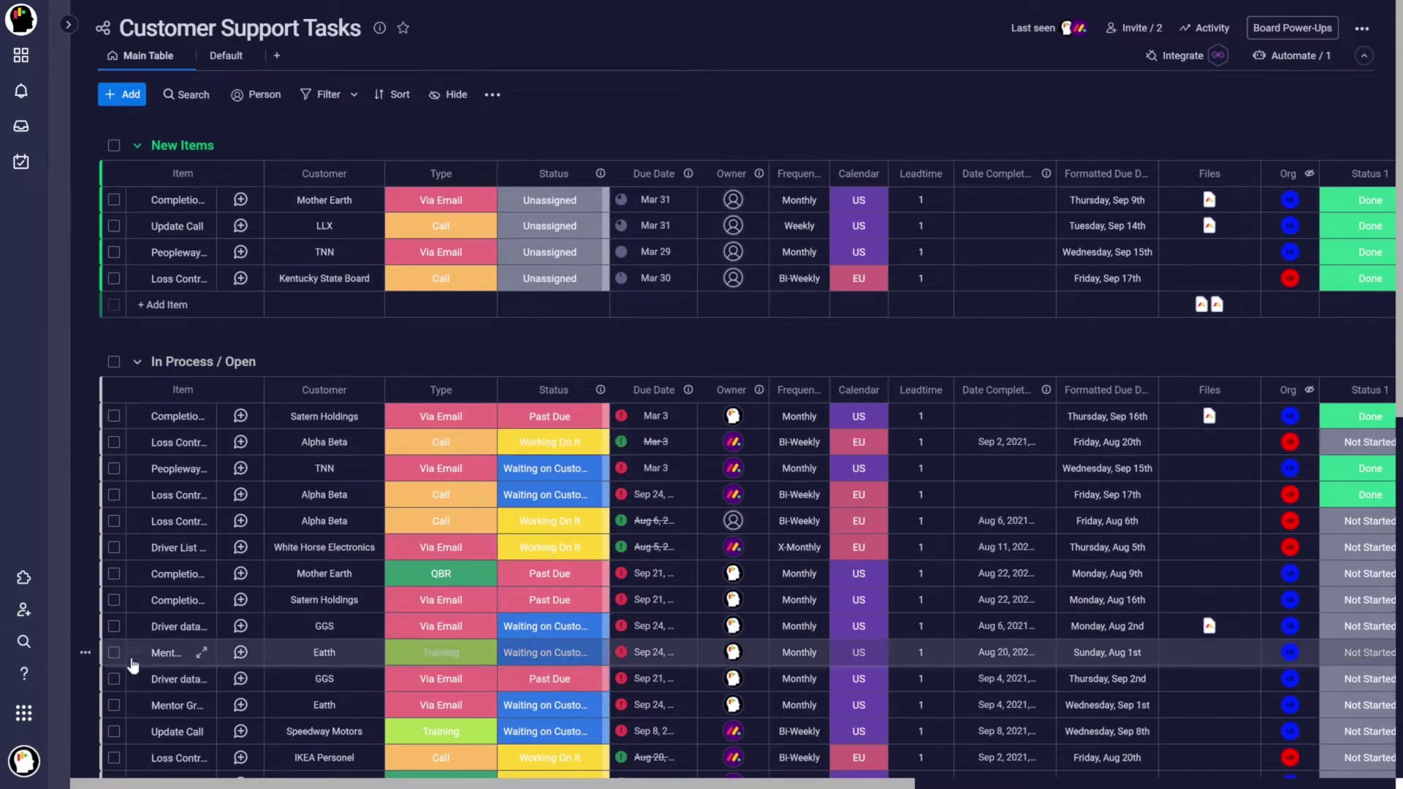
- Activate the Board Group by experiment in monday.labs from the account menu
click(24, 763)
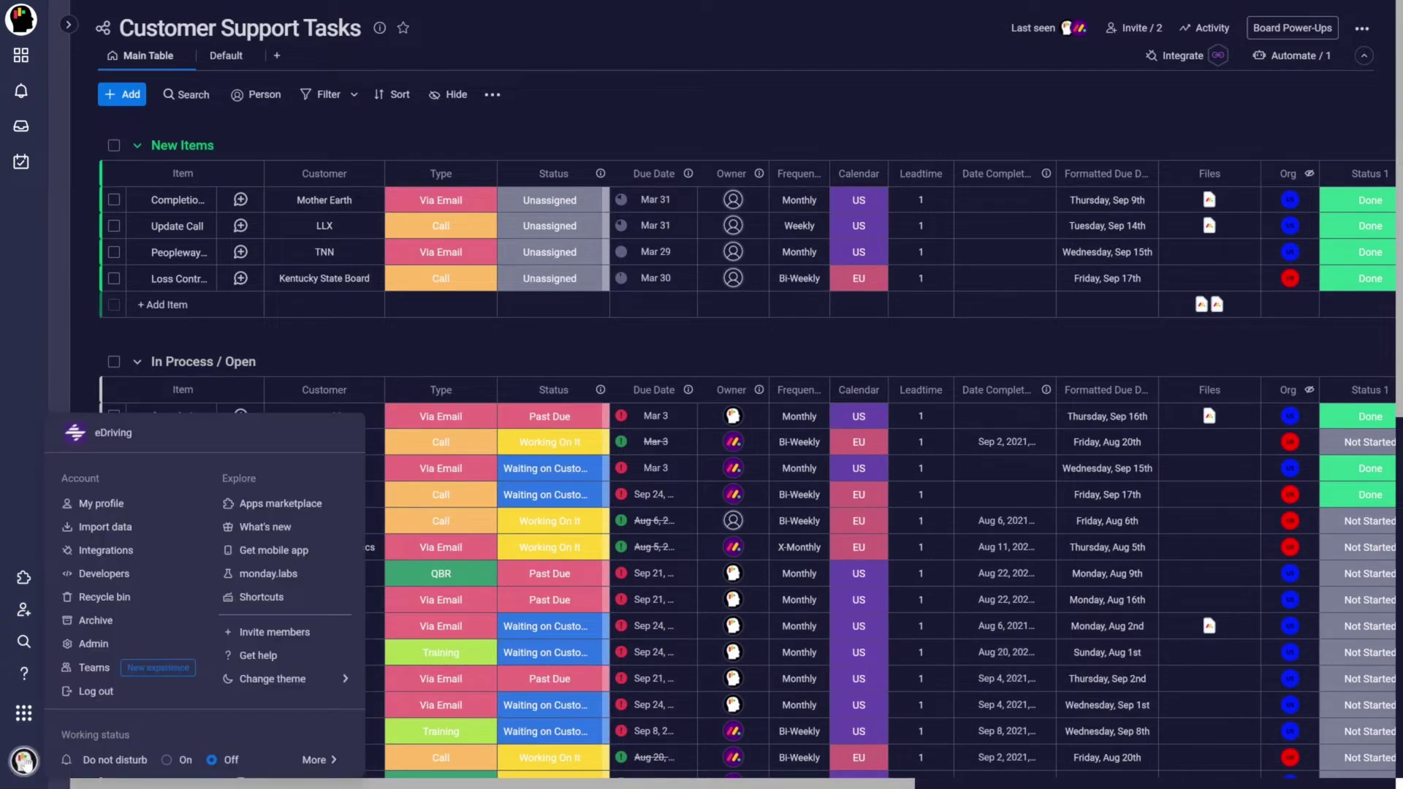
click(286, 577)
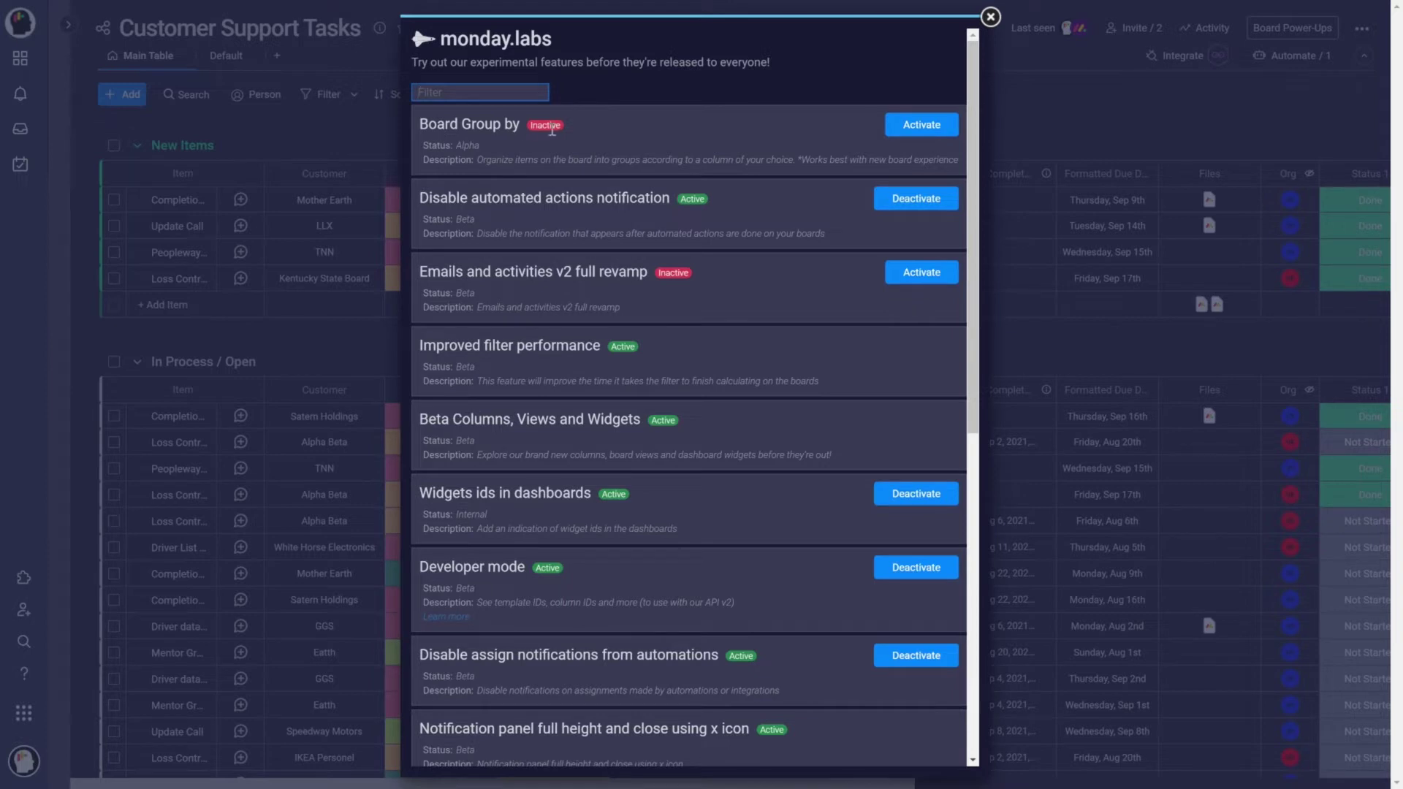
click(921, 129)
click(991, 16)
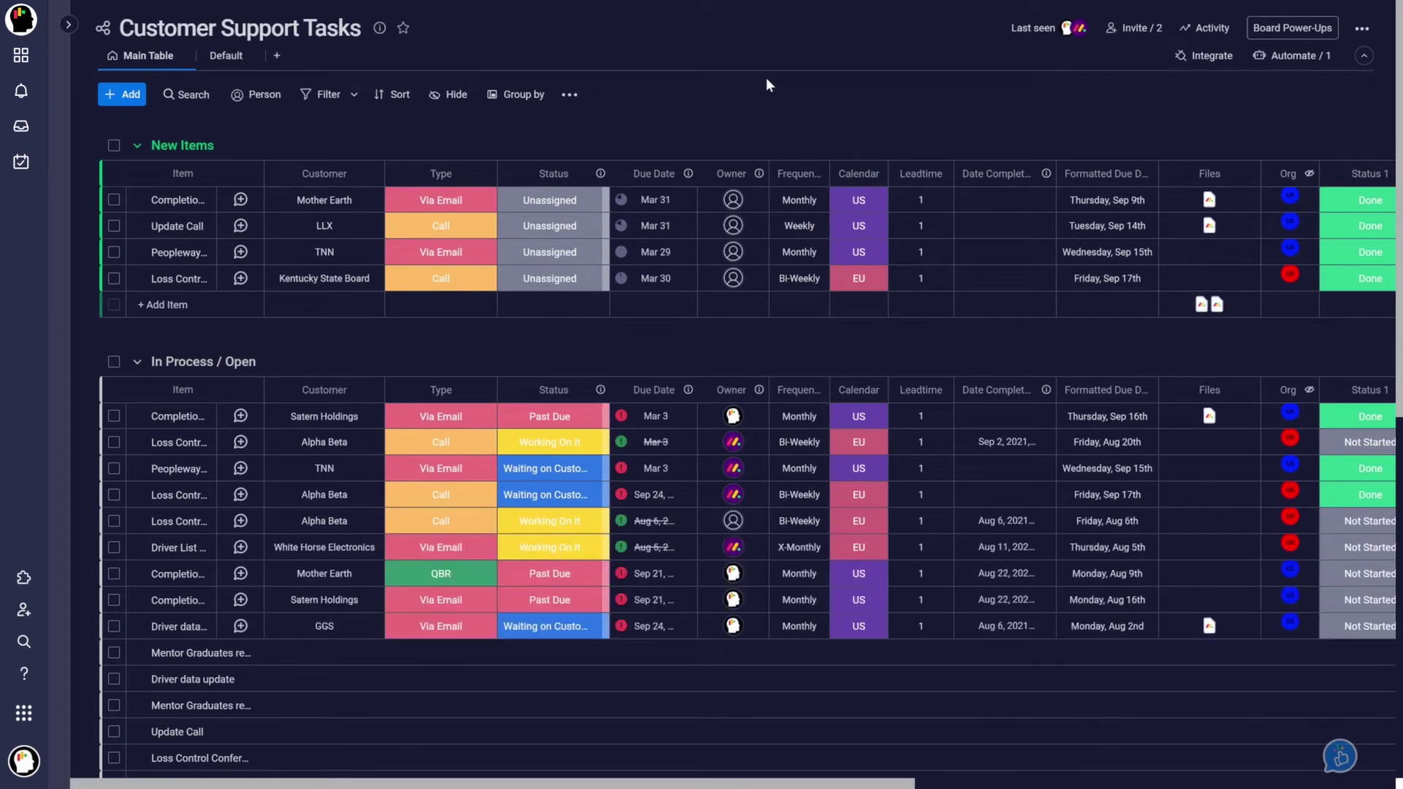
- Group the board by Customer into Alpha Beta, White Horse Electronics, GGS and Mother Earth groups
click(514, 102)
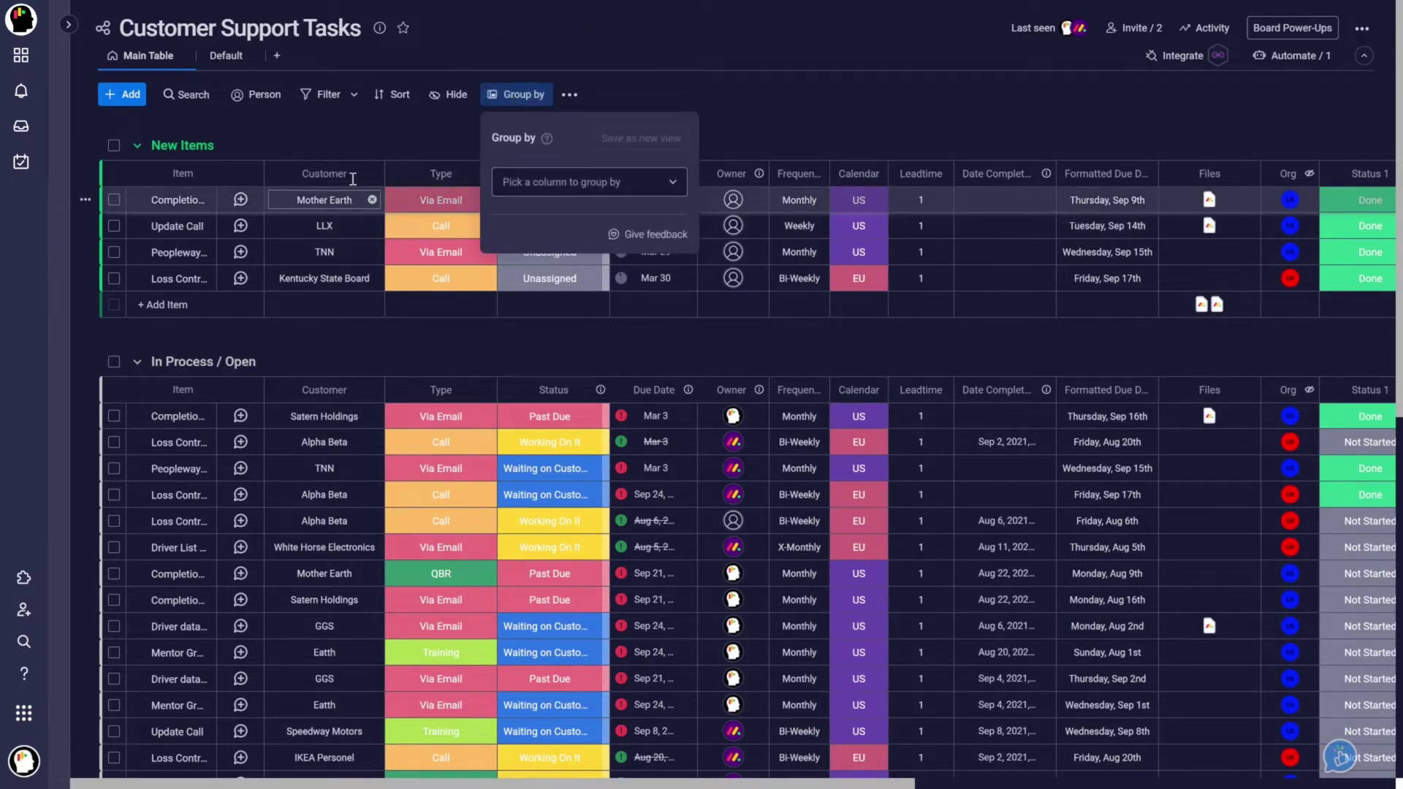
click(670, 185)
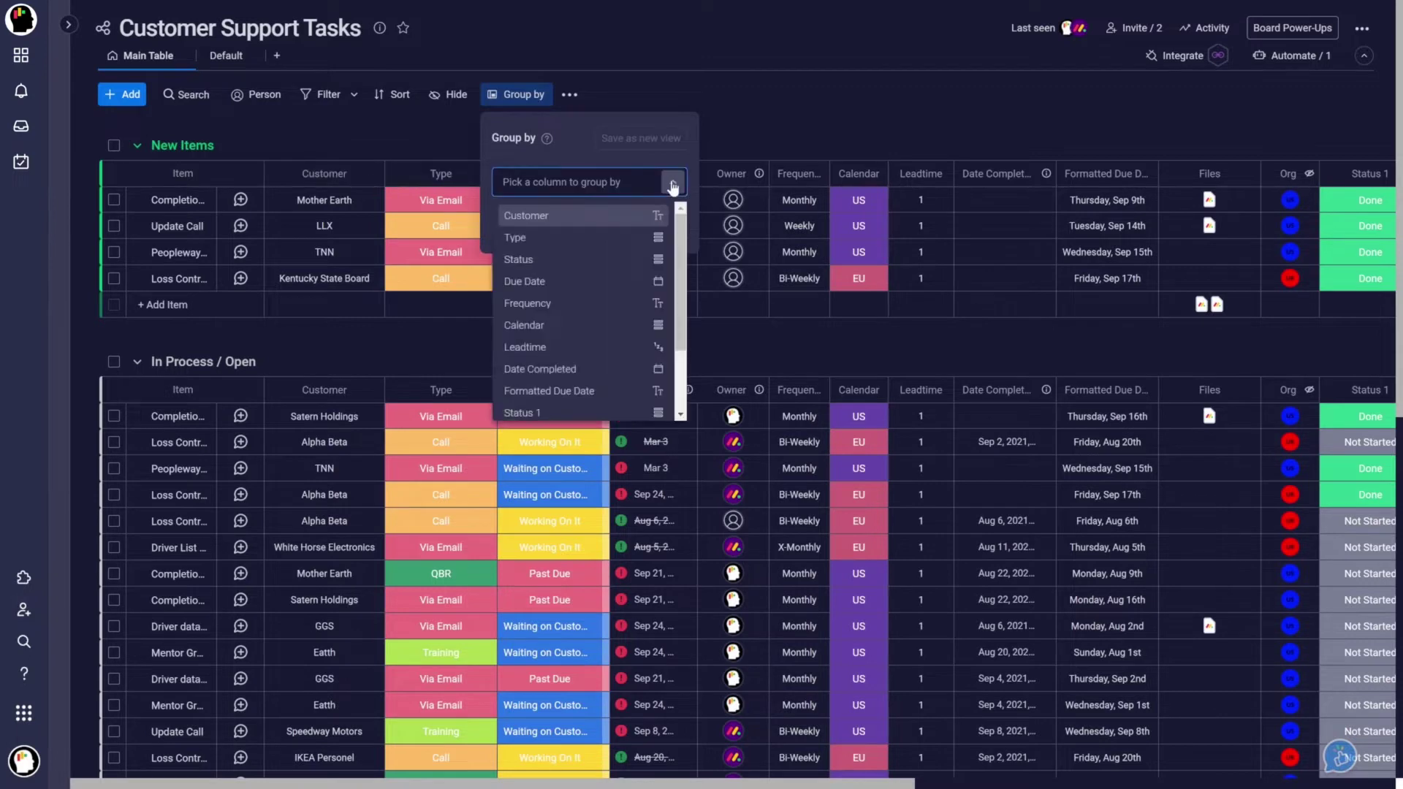
click(554, 214)
click(759, 115)
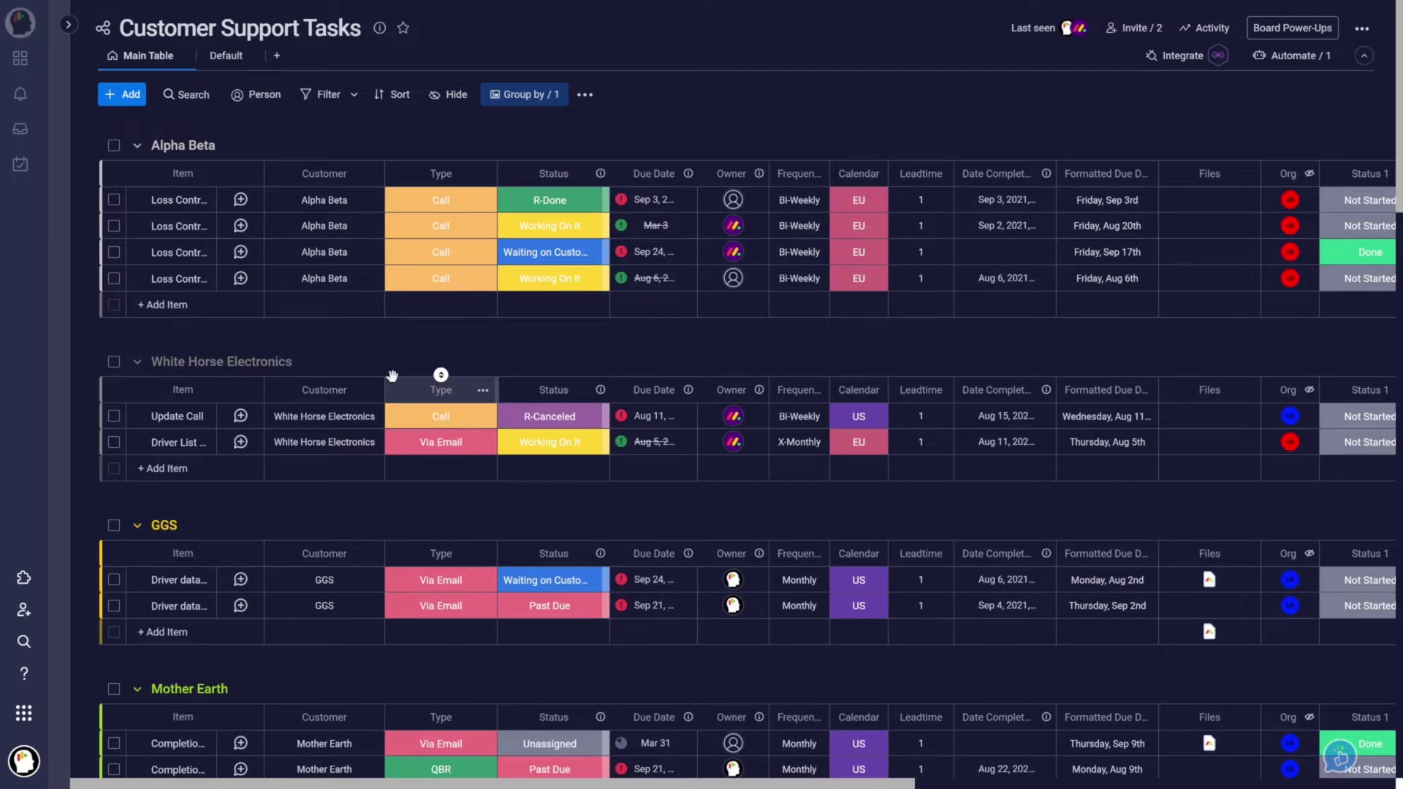
- Switch the grouping column to Text, collapsing all 28 items into one Blank group
click(525, 99)
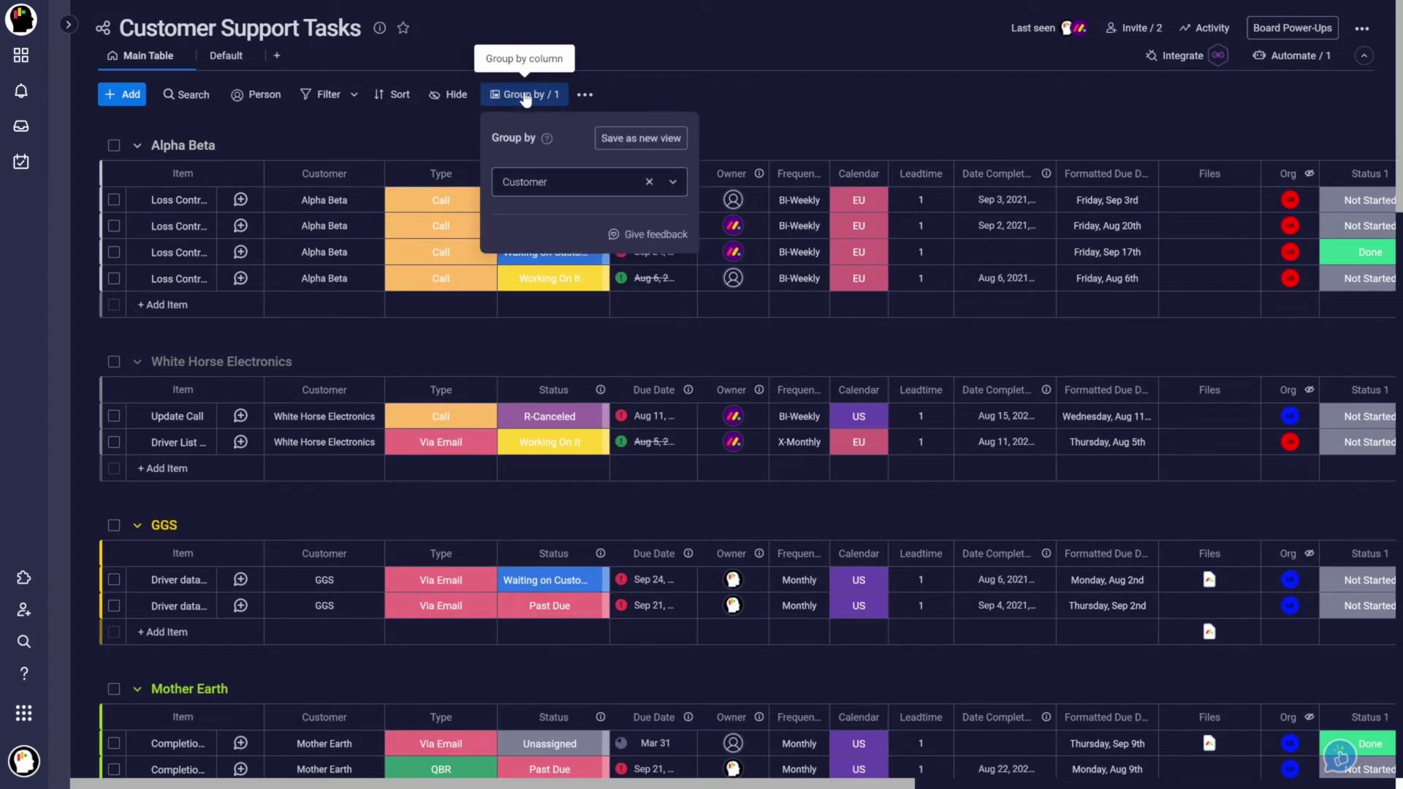
click(671, 181)
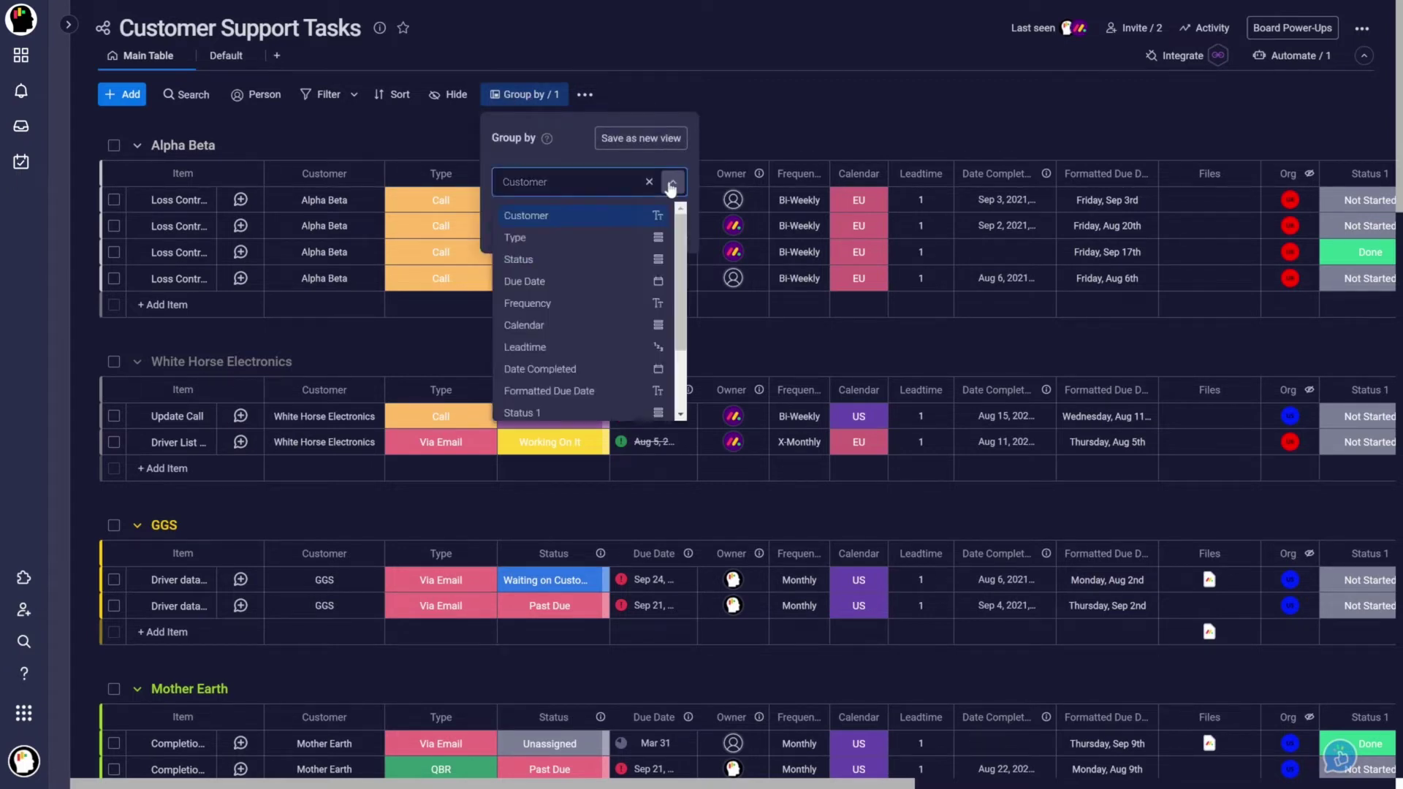
scroll(658, 342, down, 2)
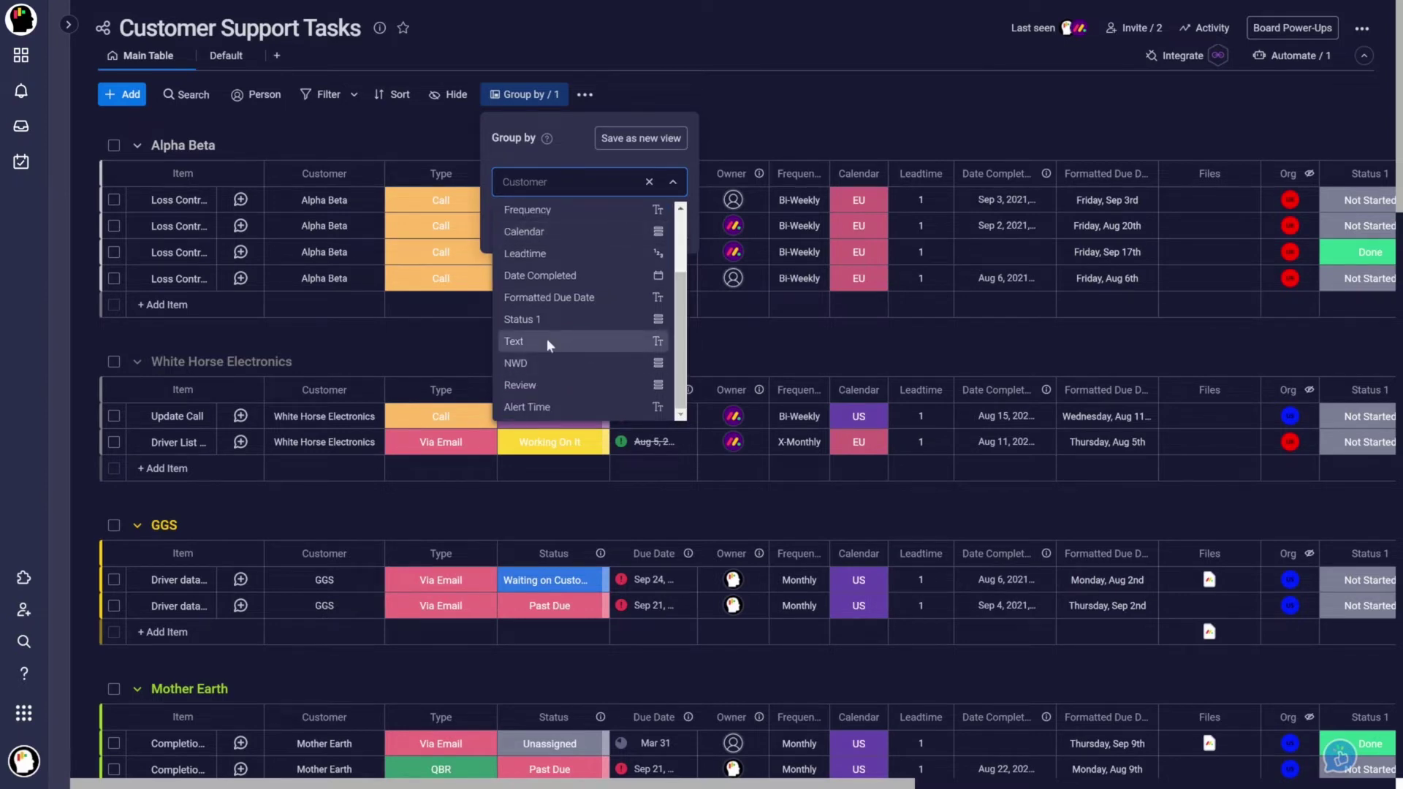
click(546, 341)
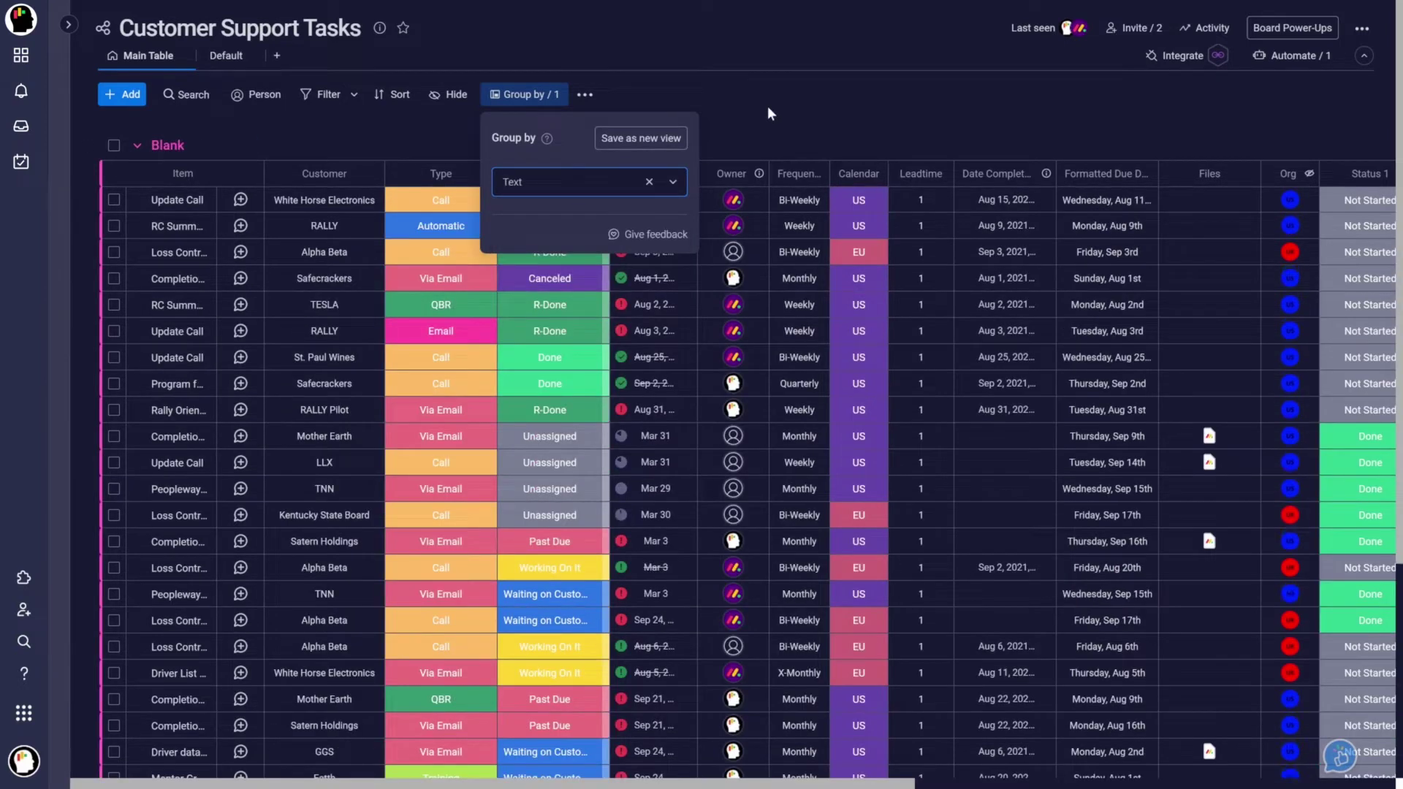
click(766, 115)
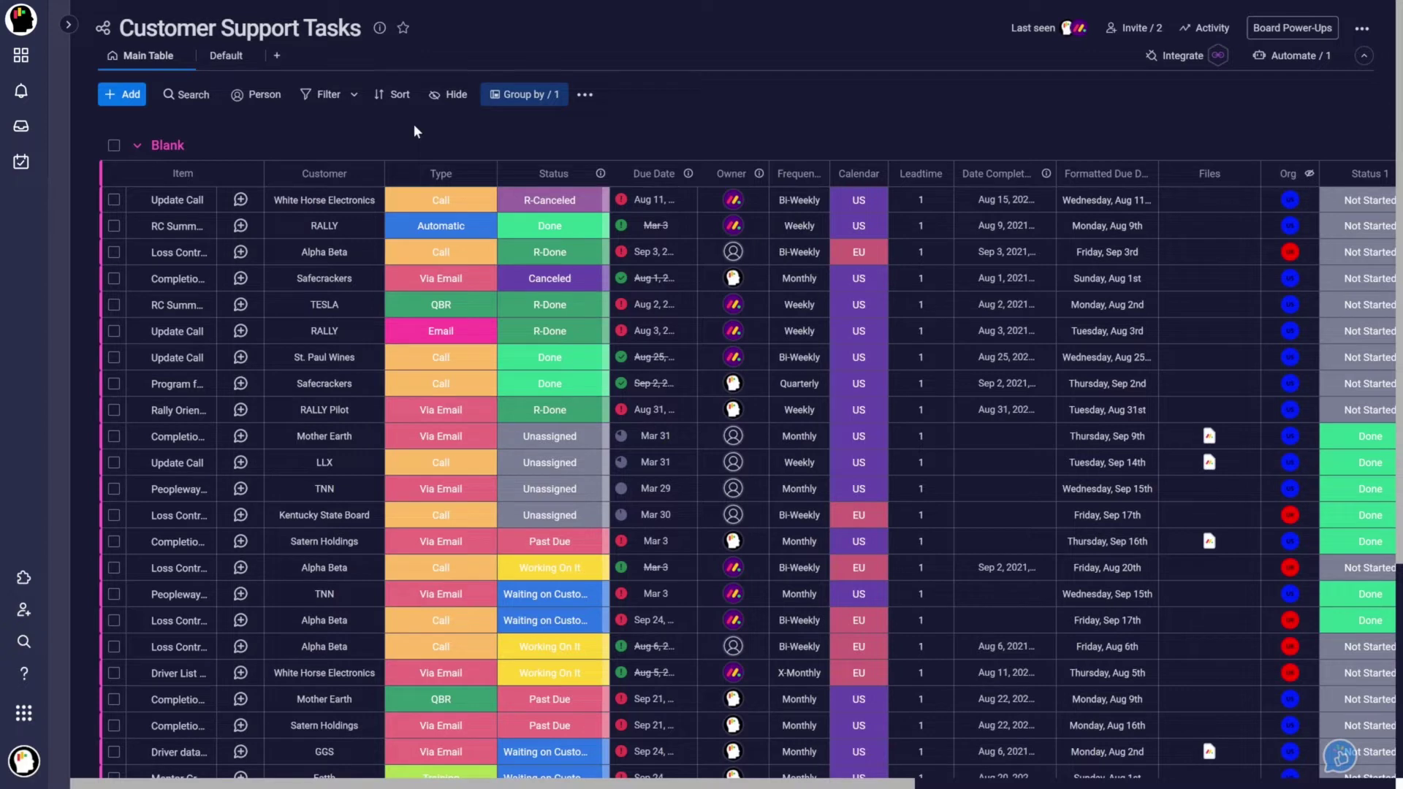
- Browse the grouping column list again and close it, keeping the Text grouping
click(549, 97)
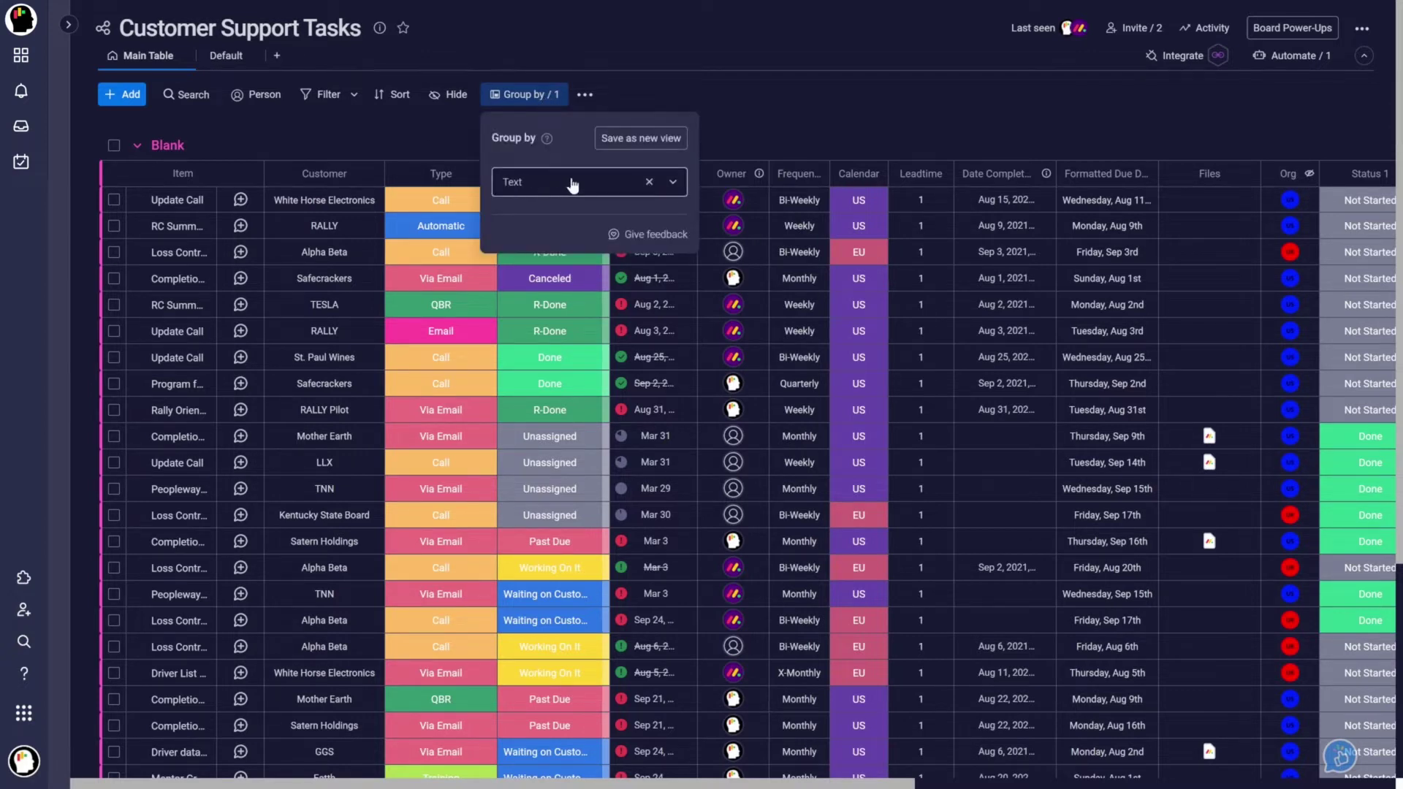
click(672, 183)
scroll(657, 249, up, 2)
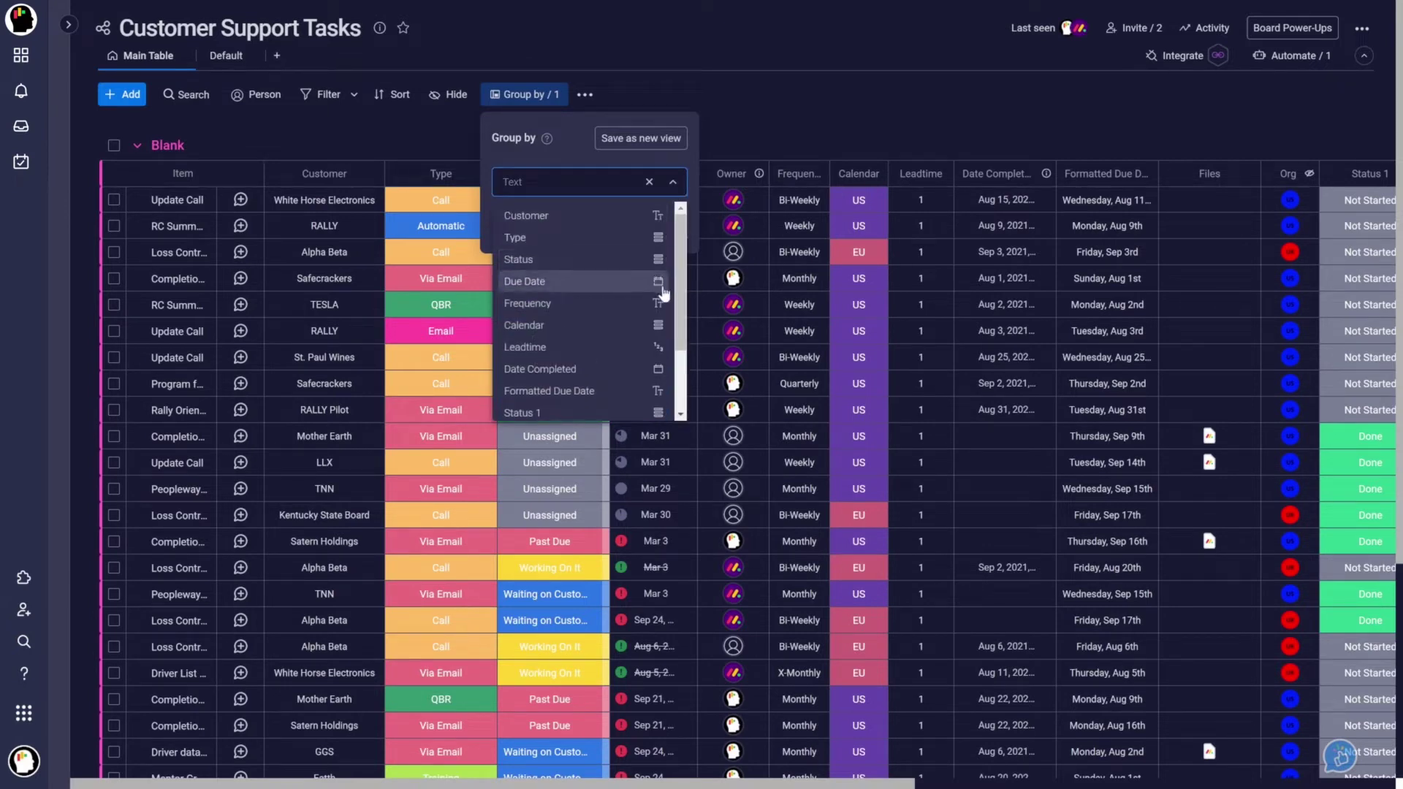
scroll(681, 373, down, 2)
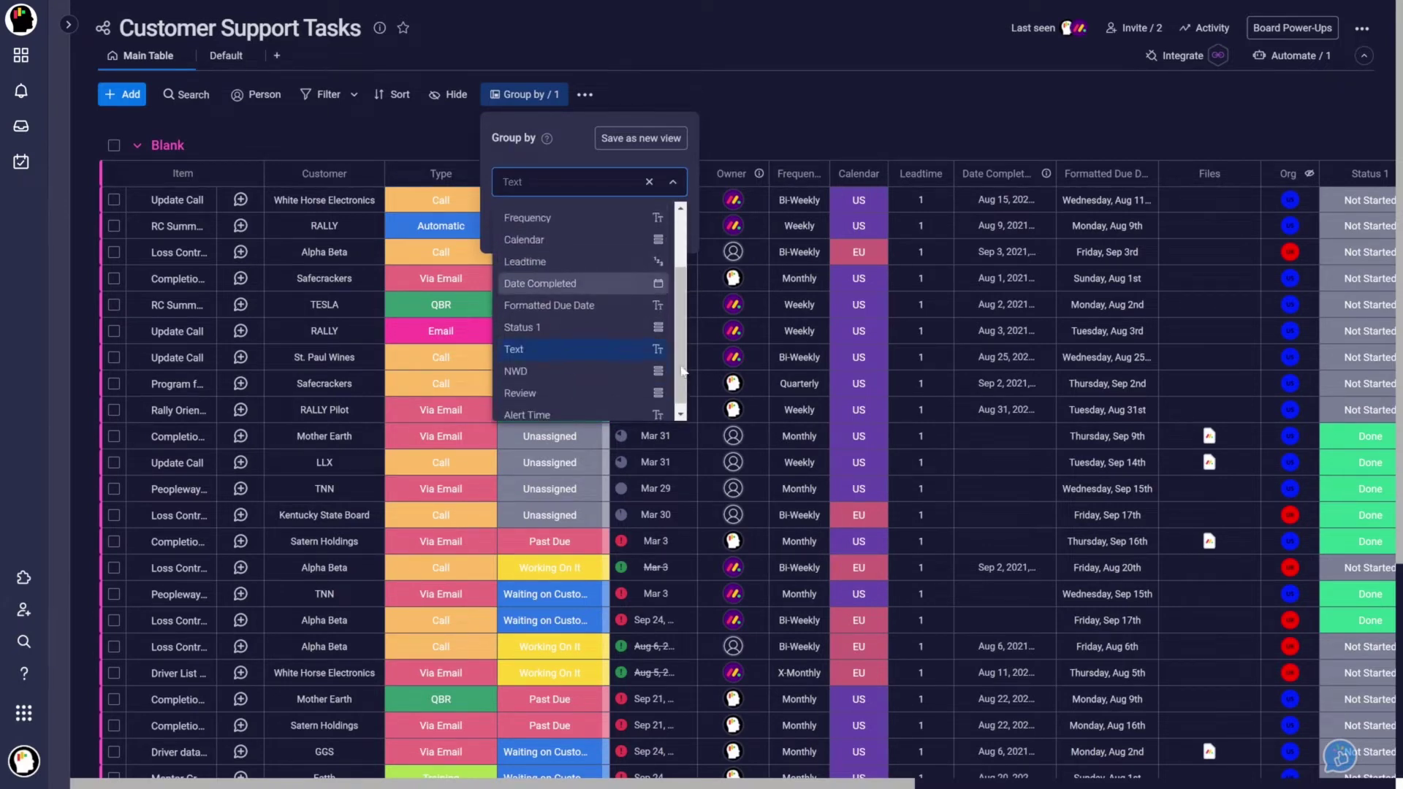
scroll(681, 372, up, 2)
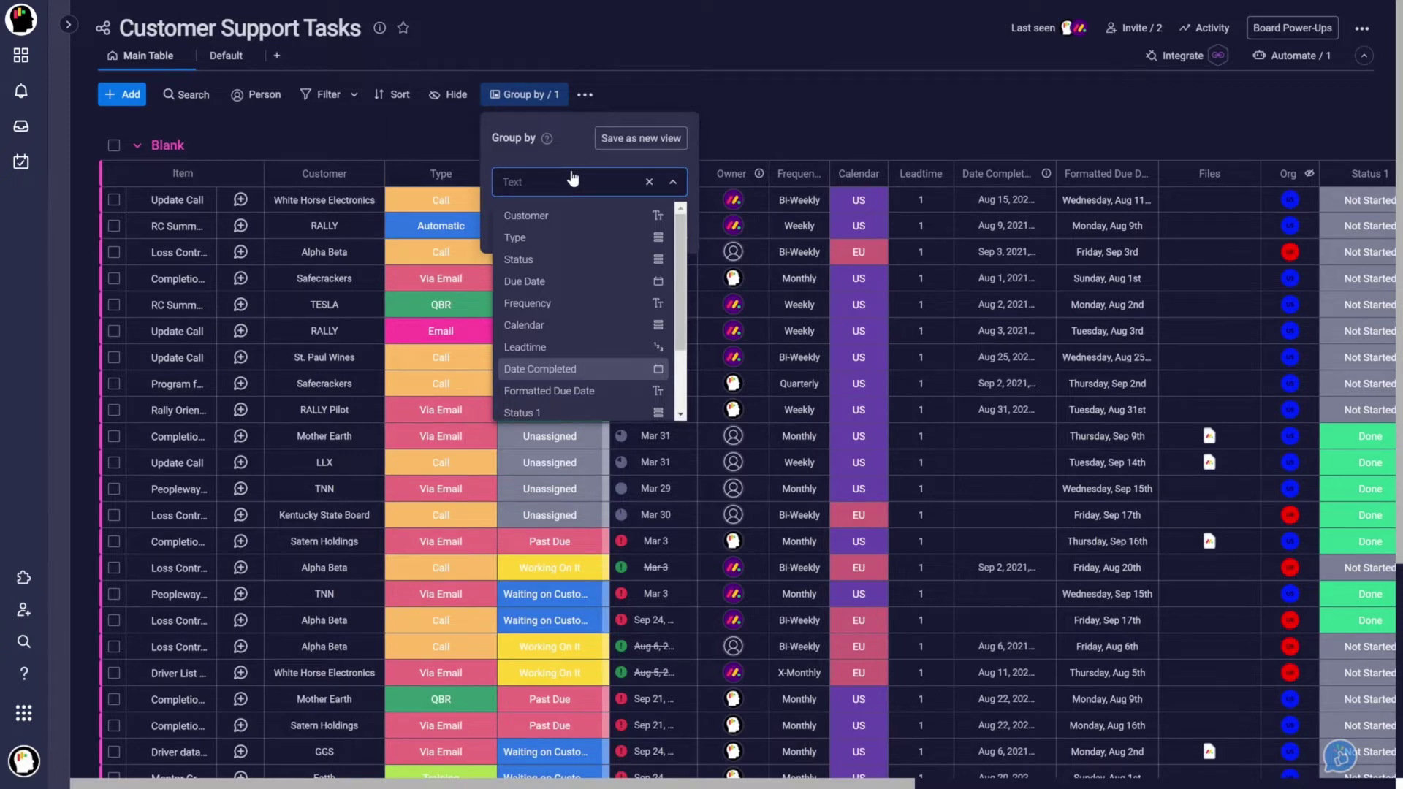
click(589, 77)
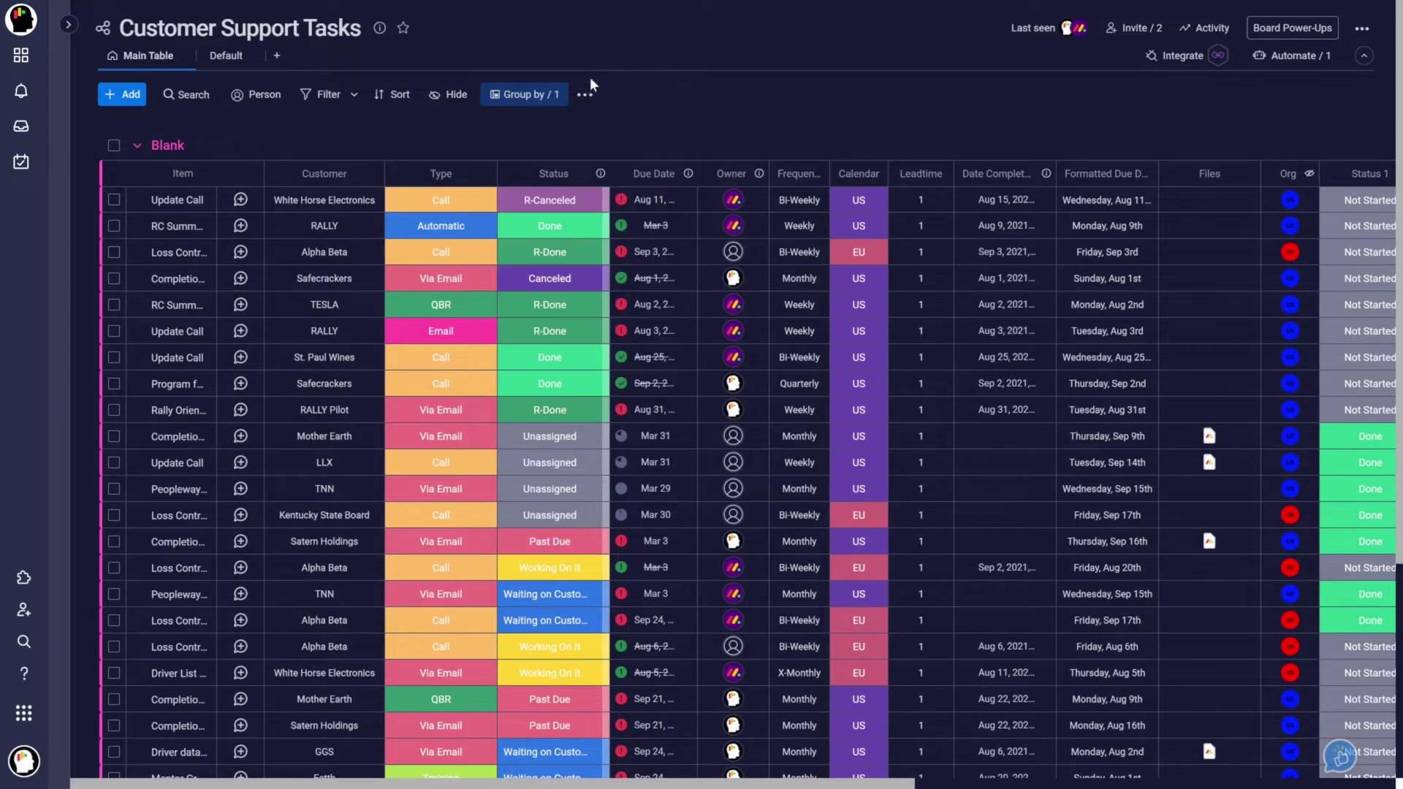
- Regroup the board by the Customer column
click(527, 103)
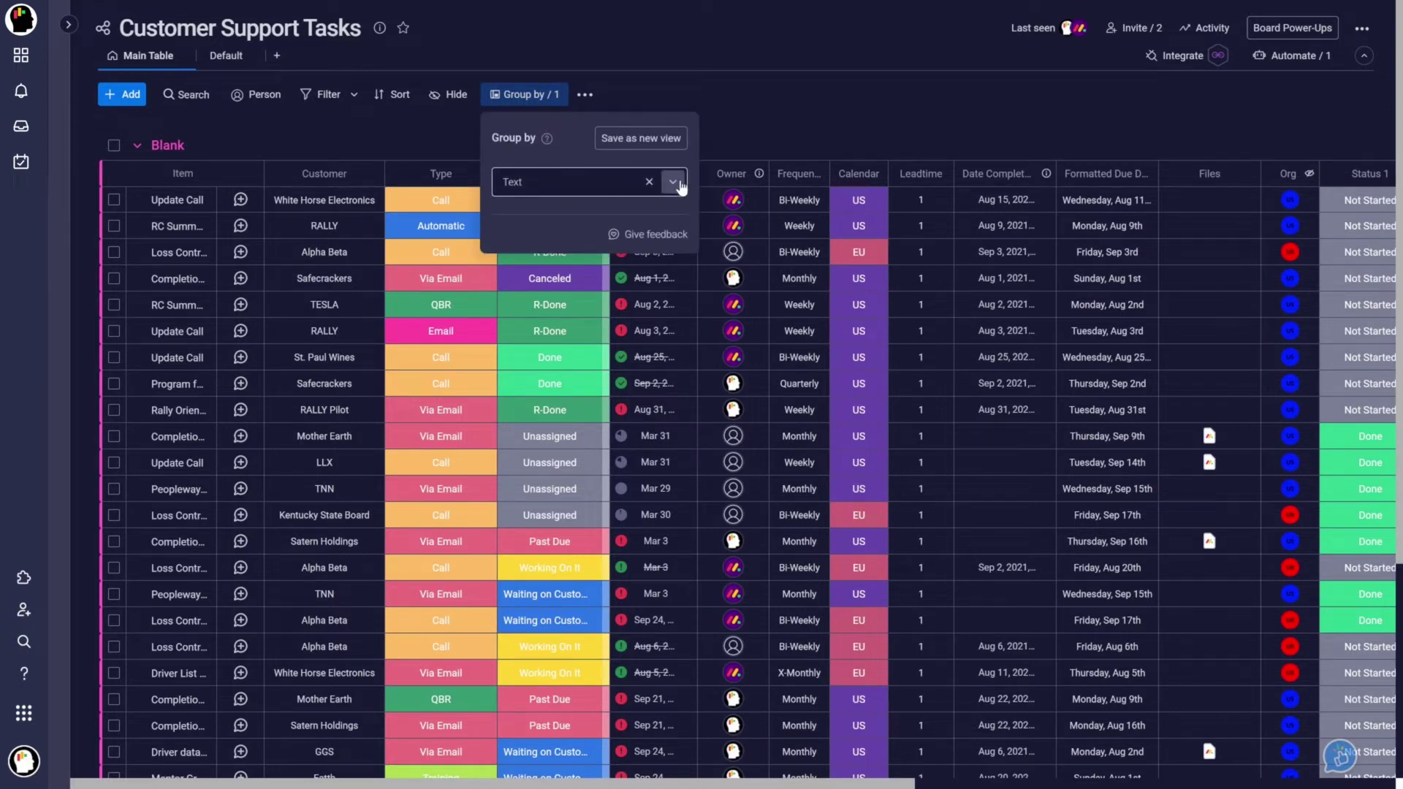
click(637, 191)
scroll(578, 223, up, 1)
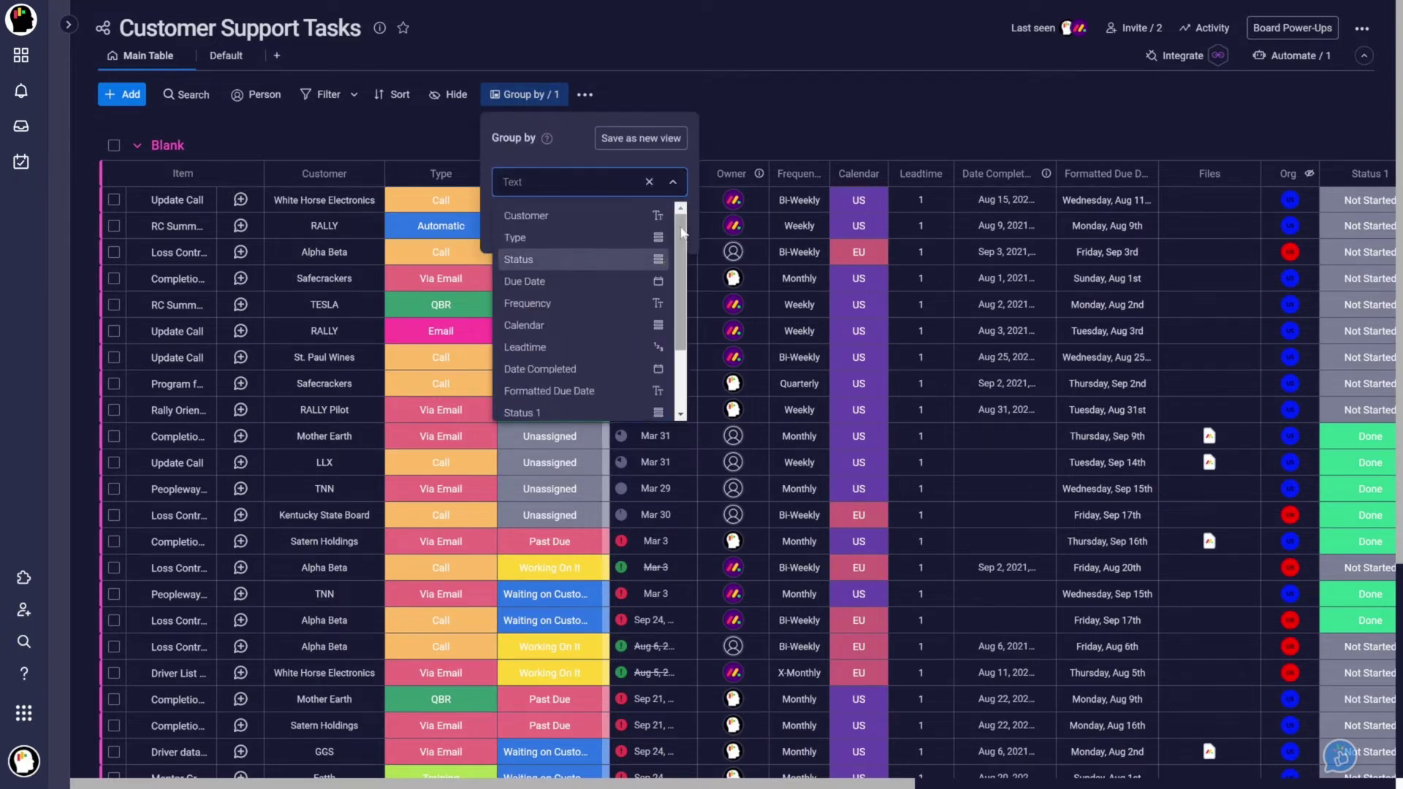
click(576, 216)
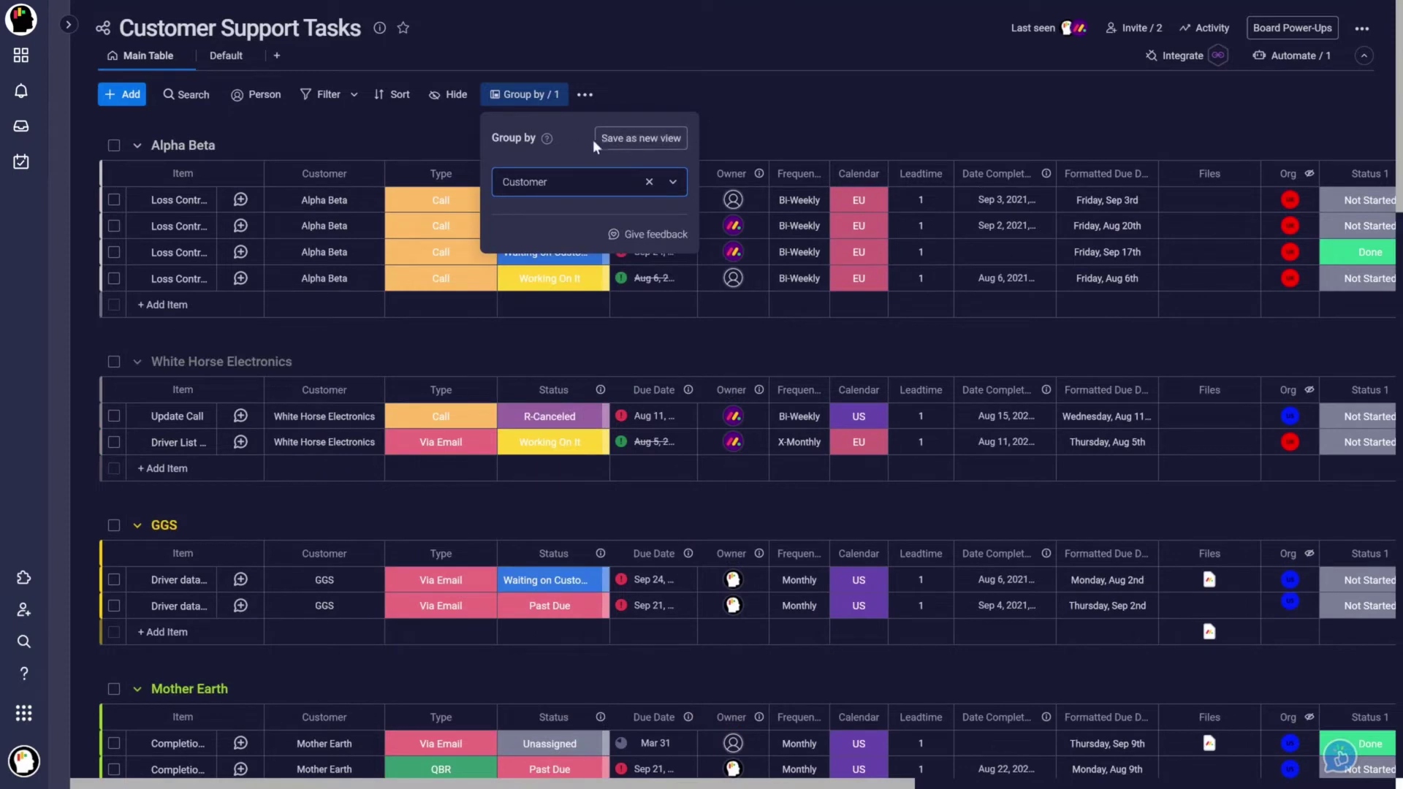
- Save the Customer grouping as a new view named 'Cust'
click(635, 143)
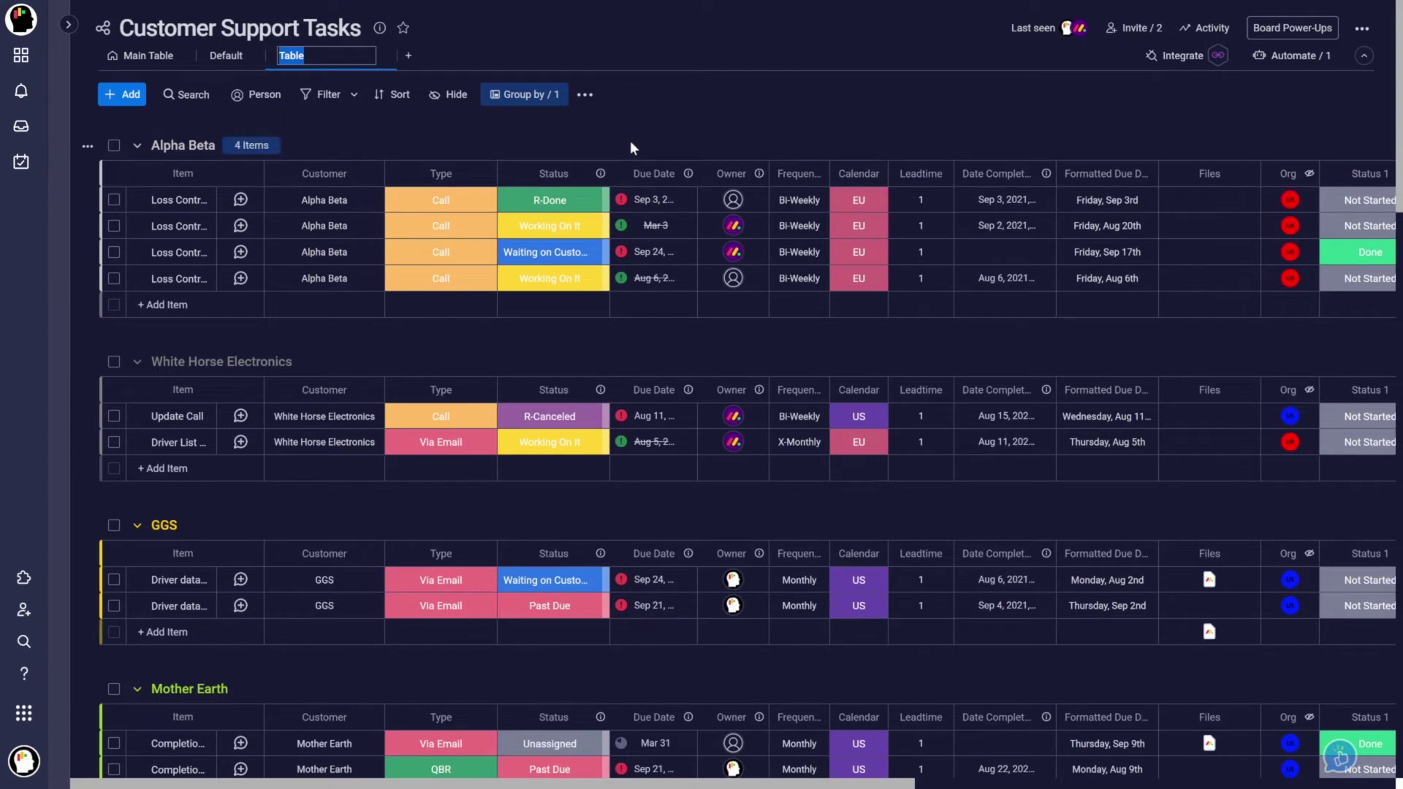
text(Cust)
key(Return)
- Duplicate both White Horse Electronics items without their updates
click(114, 362)
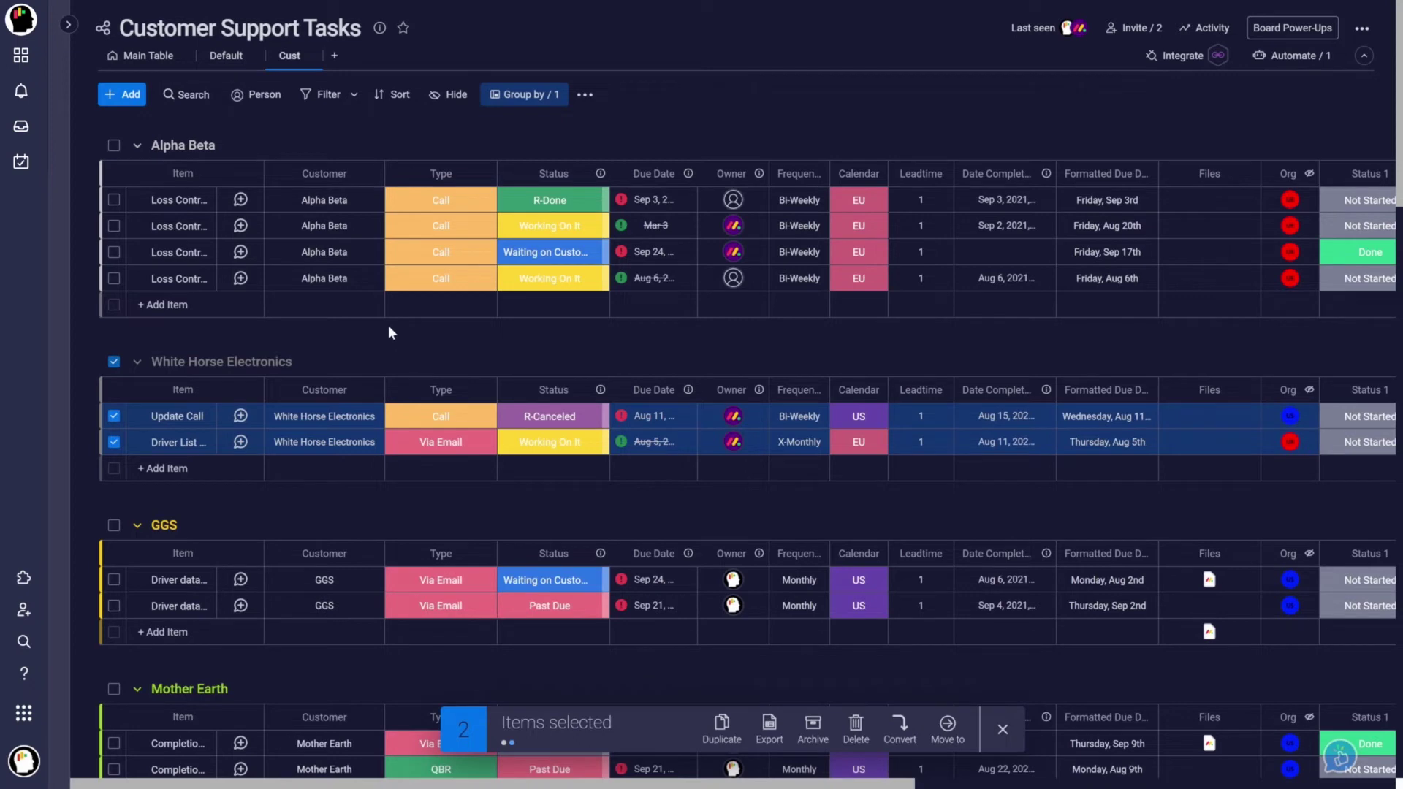
click(722, 729)
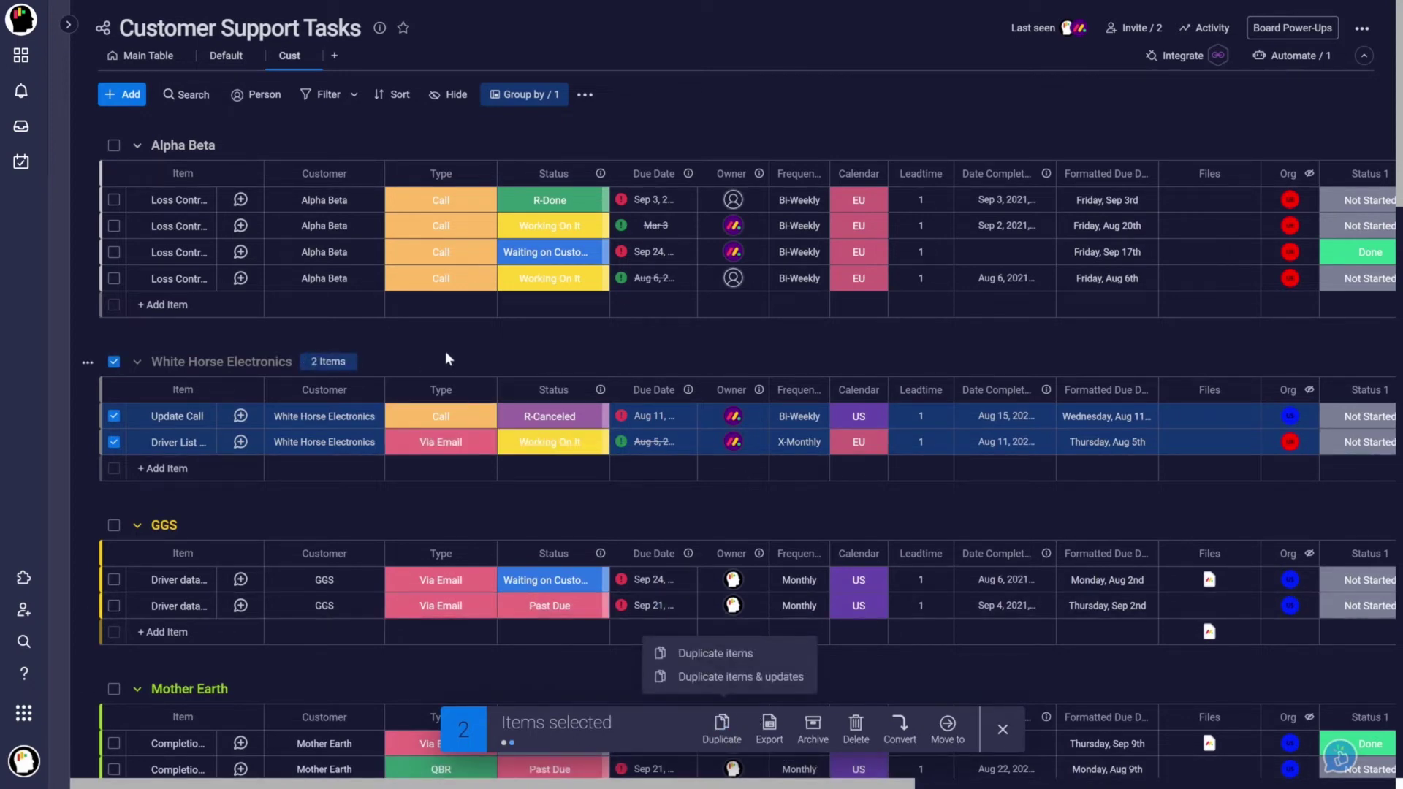
click(729, 654)
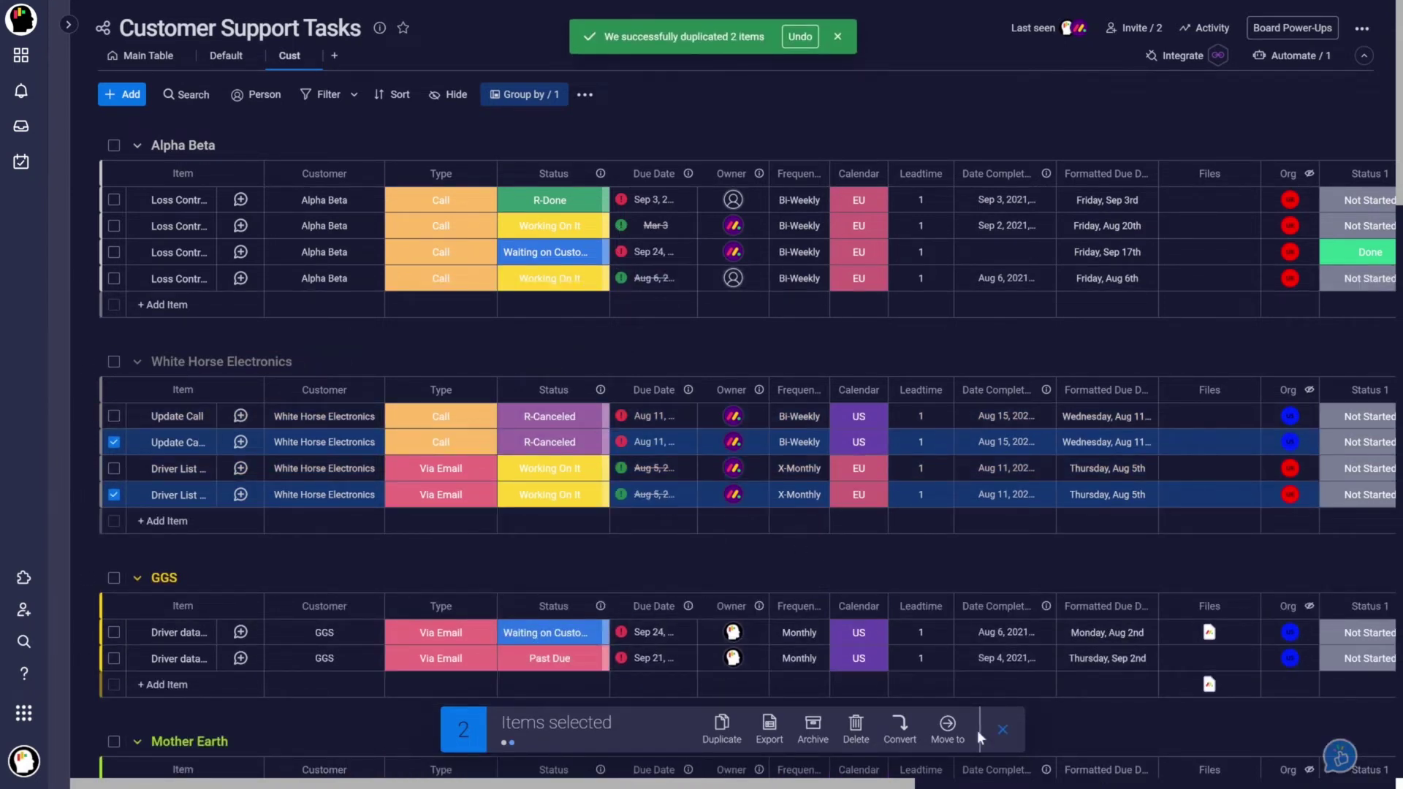
- Move the selected items into the GGS group
click(946, 725)
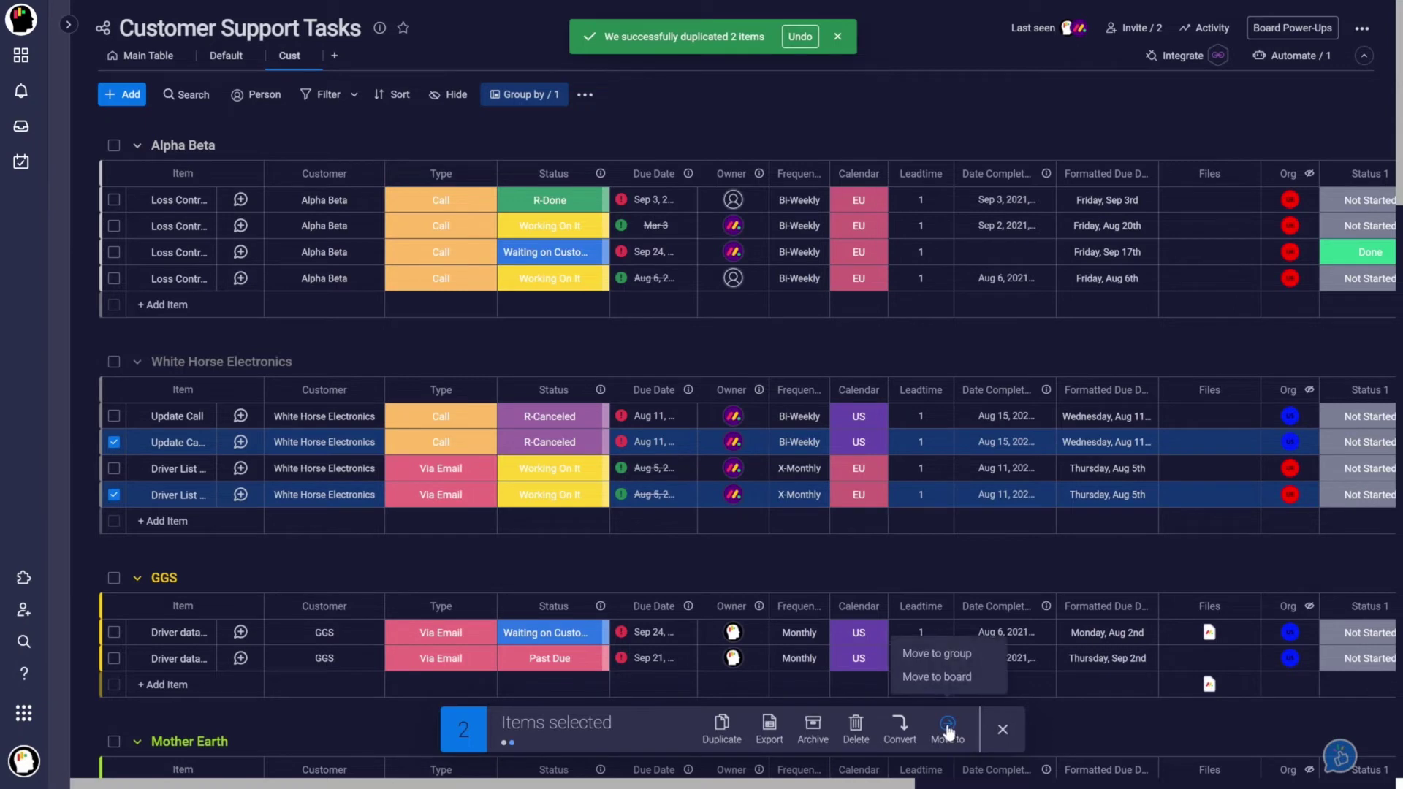
click(935, 654)
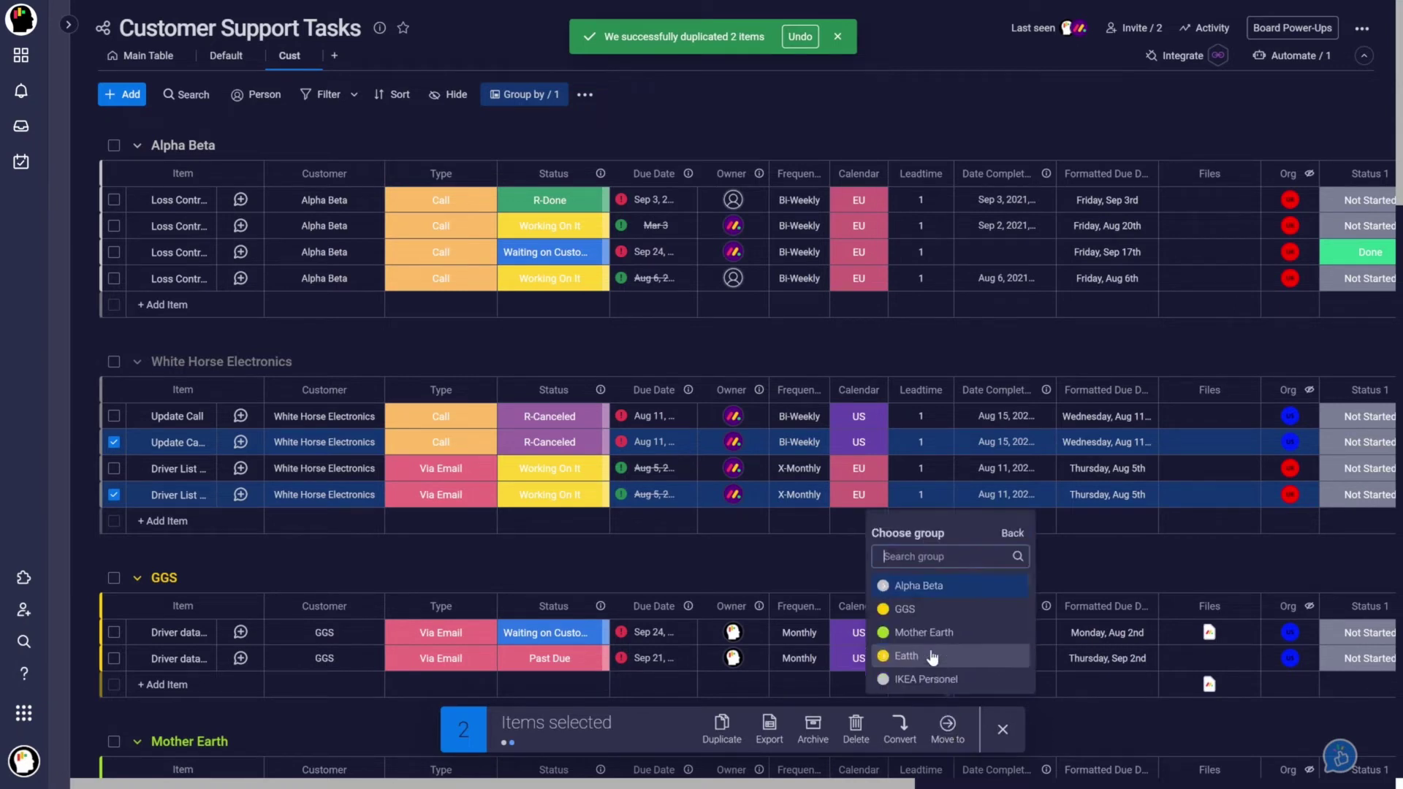
click(903, 596)
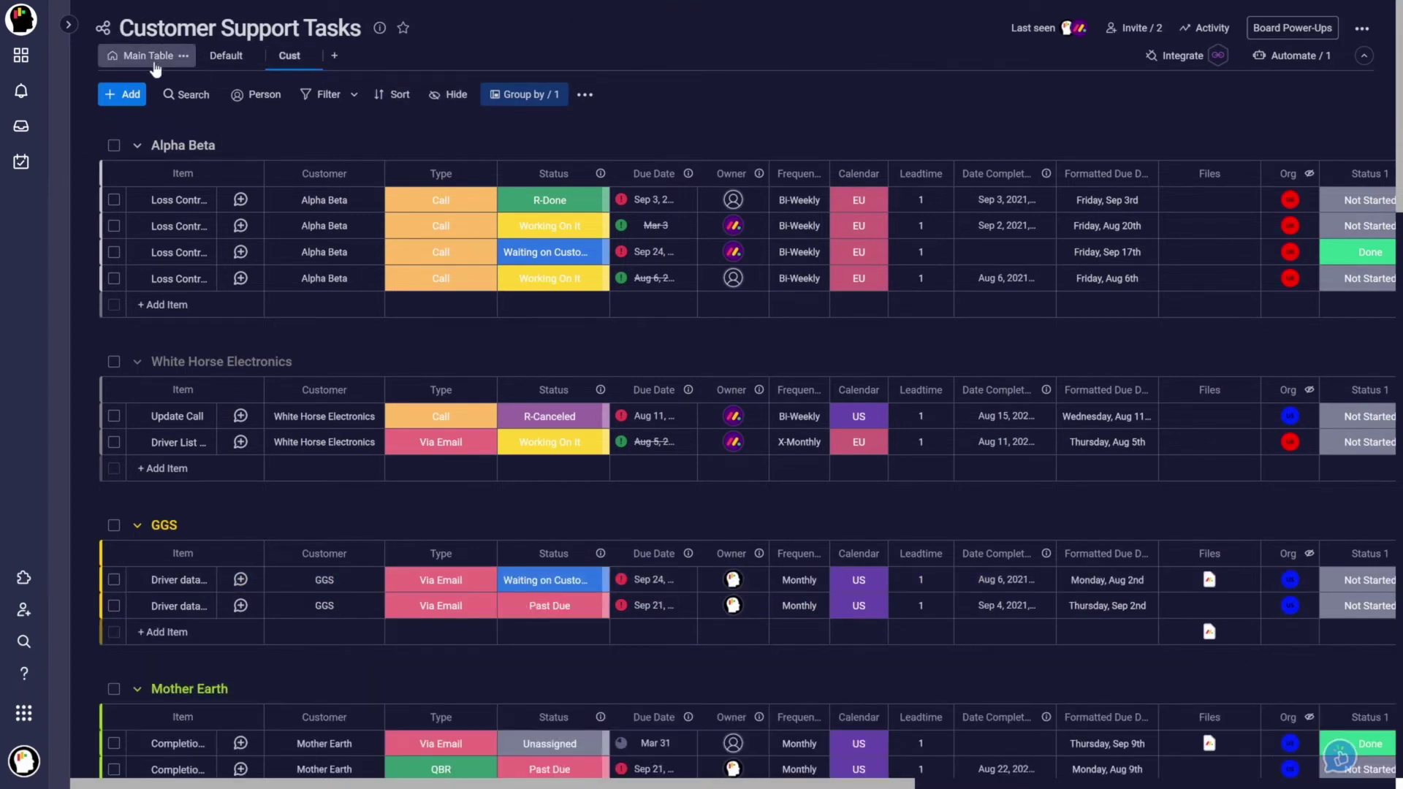
click(148, 60)
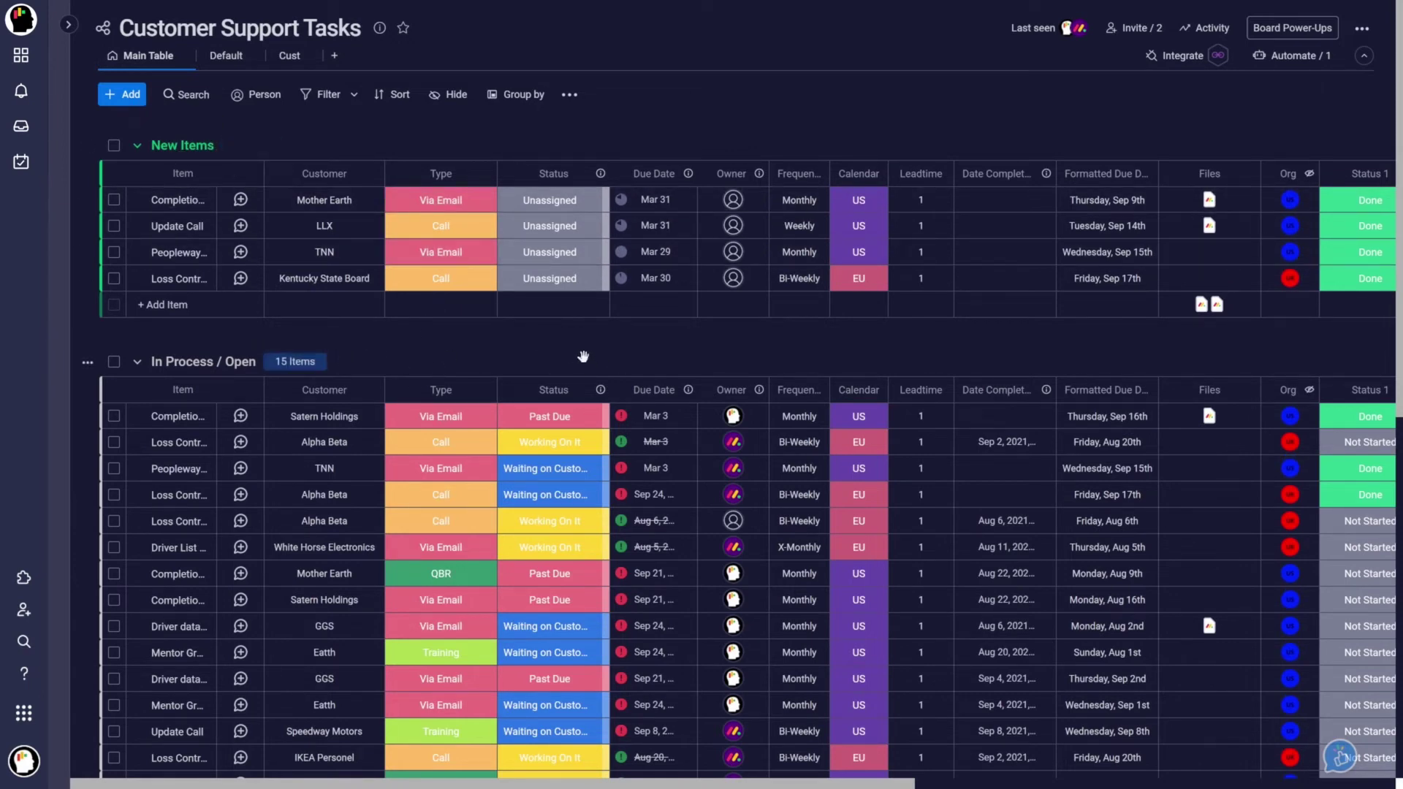
click(290, 58)
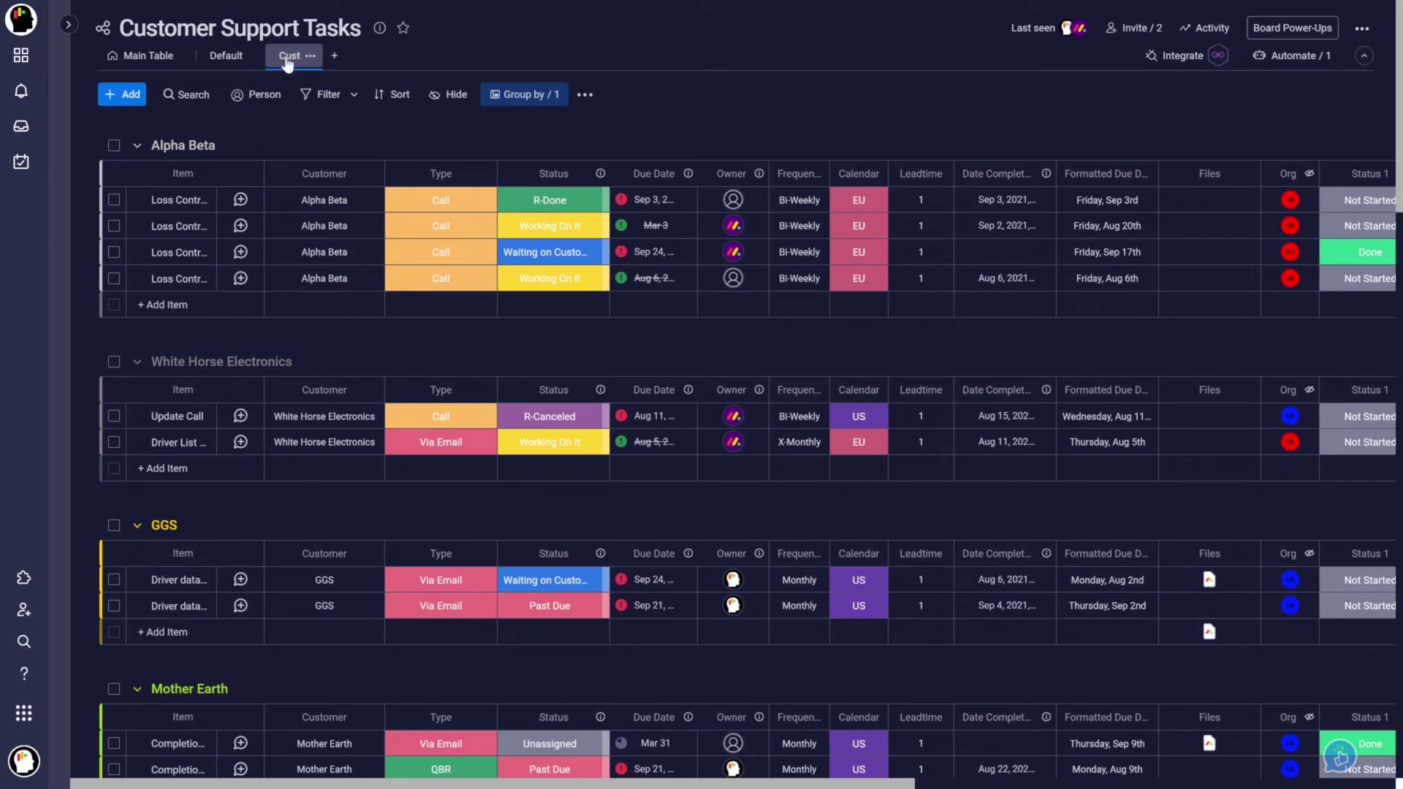
click(23, 761)
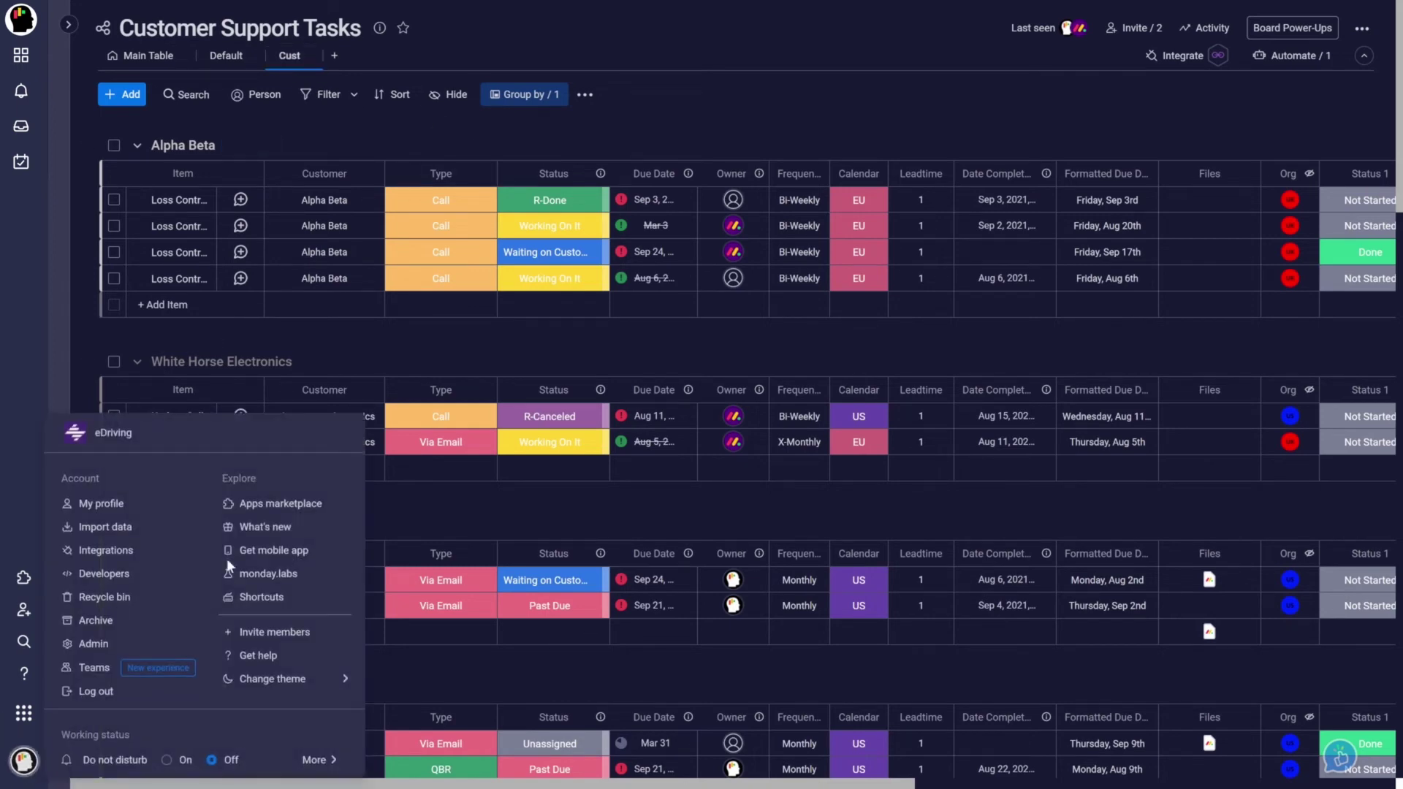
click(266, 574)
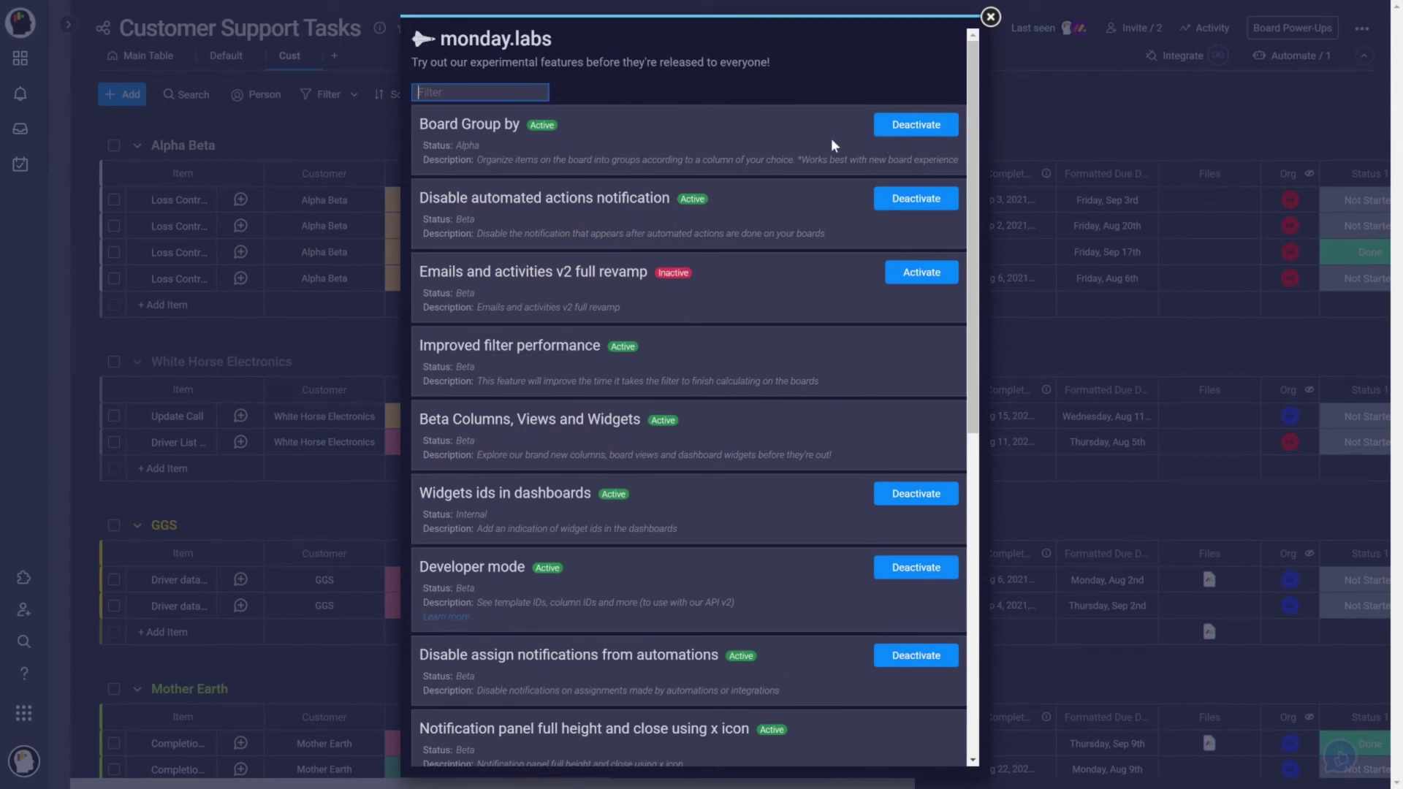
key(Escape)
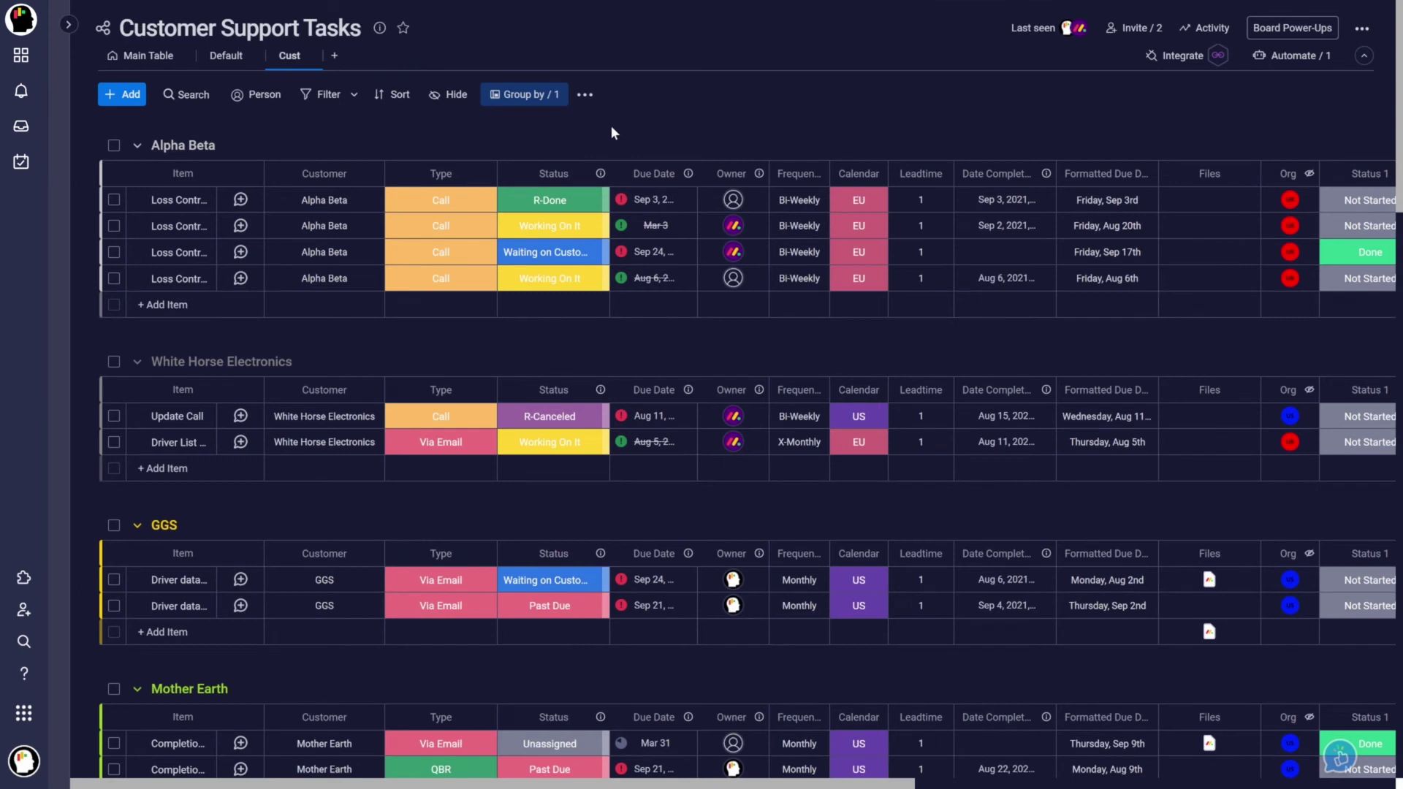